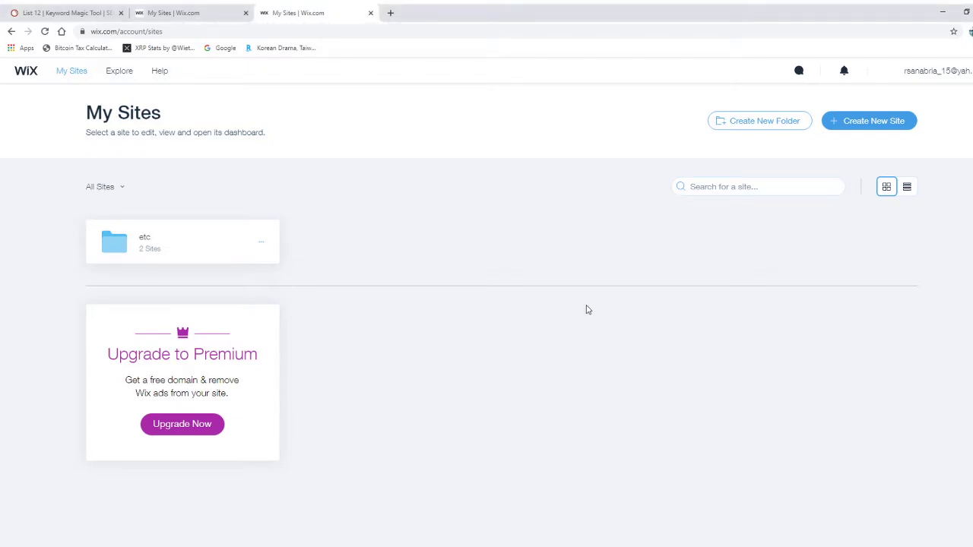
Create a new site of the kind Other and choose to build it from a template with the Wix Editor.
{"action": "left_click", "coordinate": [871, 122]}
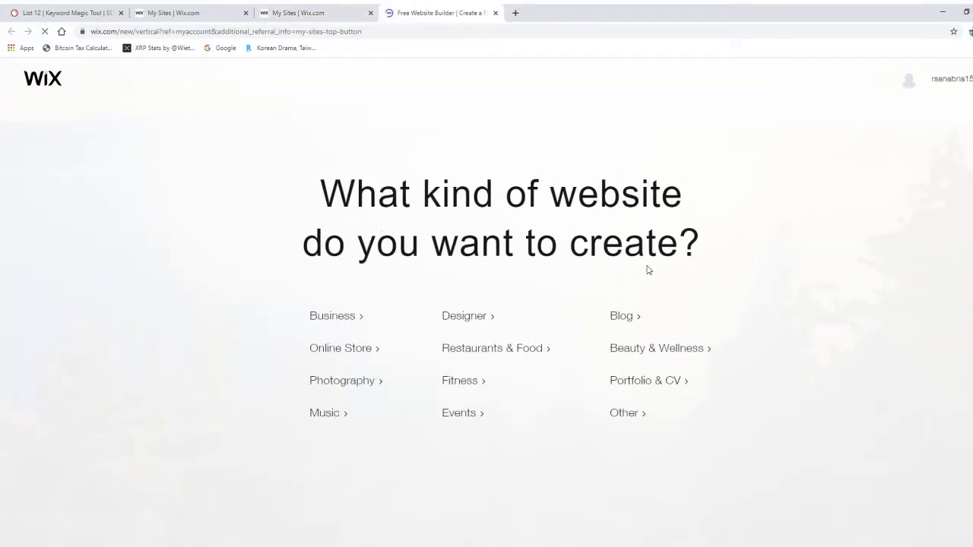
{"action": "left_click", "coordinate": [622, 413]}
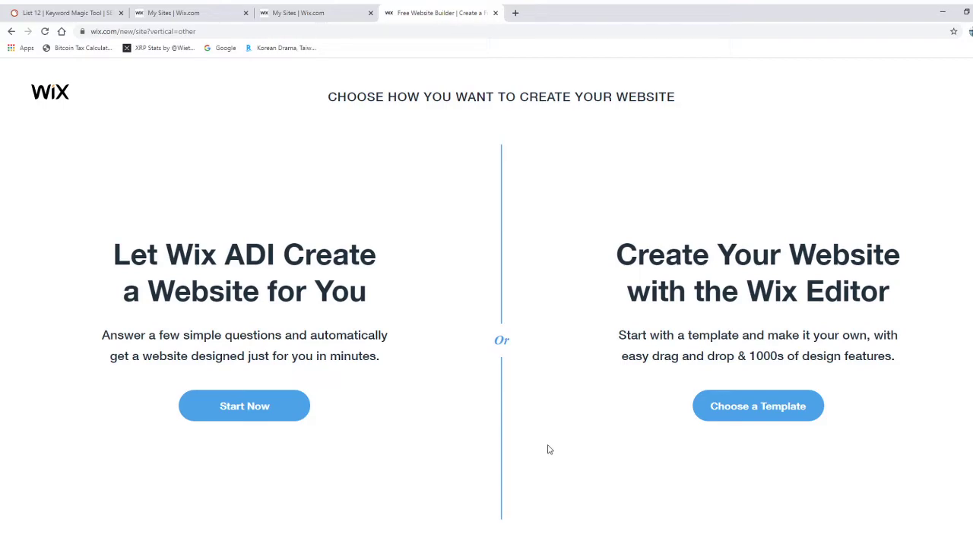
{"action": "left_click", "coordinate": [772, 406]}
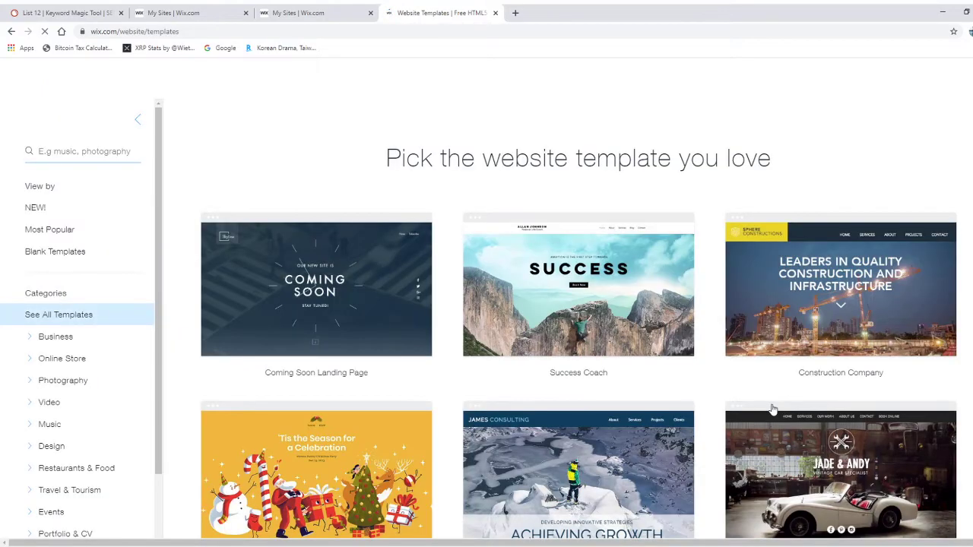
Search the website templates for "travel".
{"action": "scroll", "coordinate": [66, 323], "scroll_direction": "down", "scroll_amount": 2}
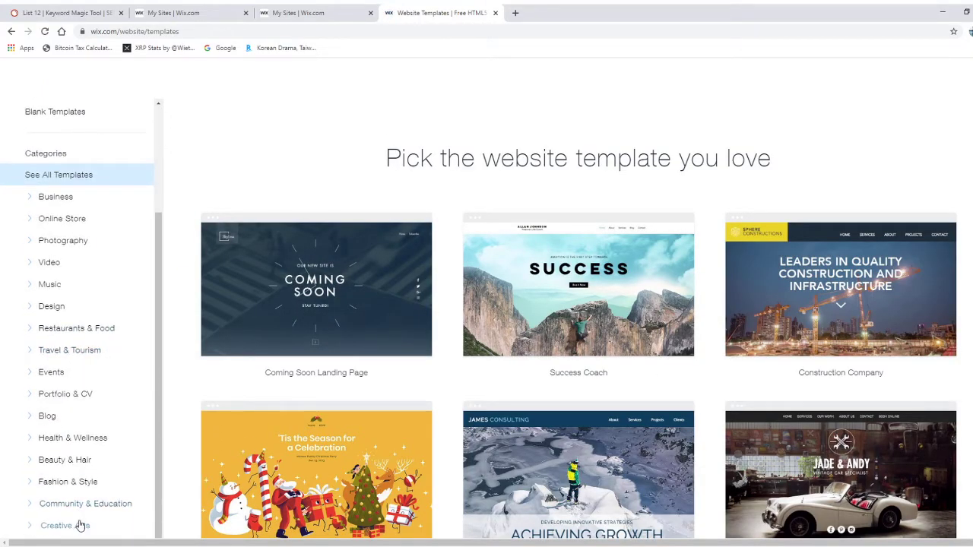
{"action": "left_click", "coordinate": [29, 354]}
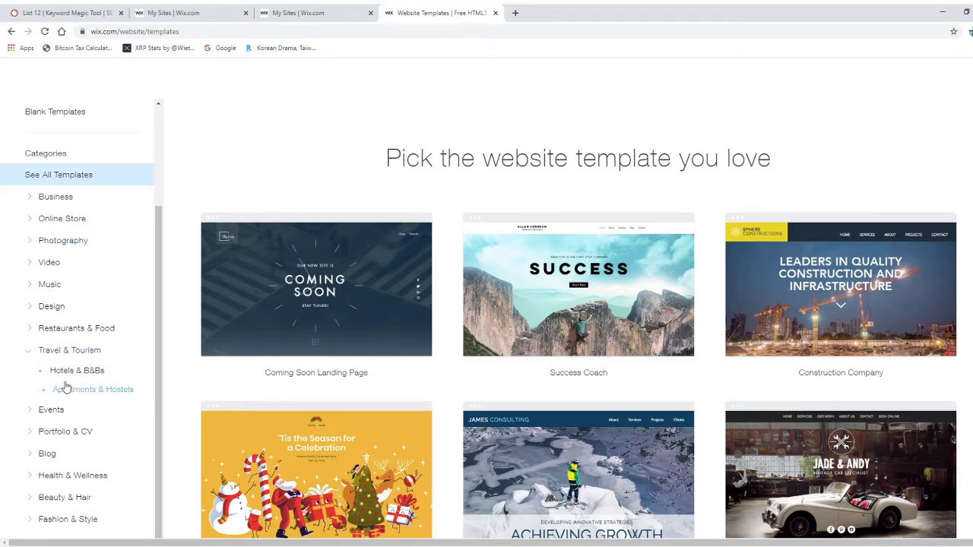
{"action": "scroll", "coordinate": [65, 388], "scroll_direction": "up", "scroll_amount": 2}
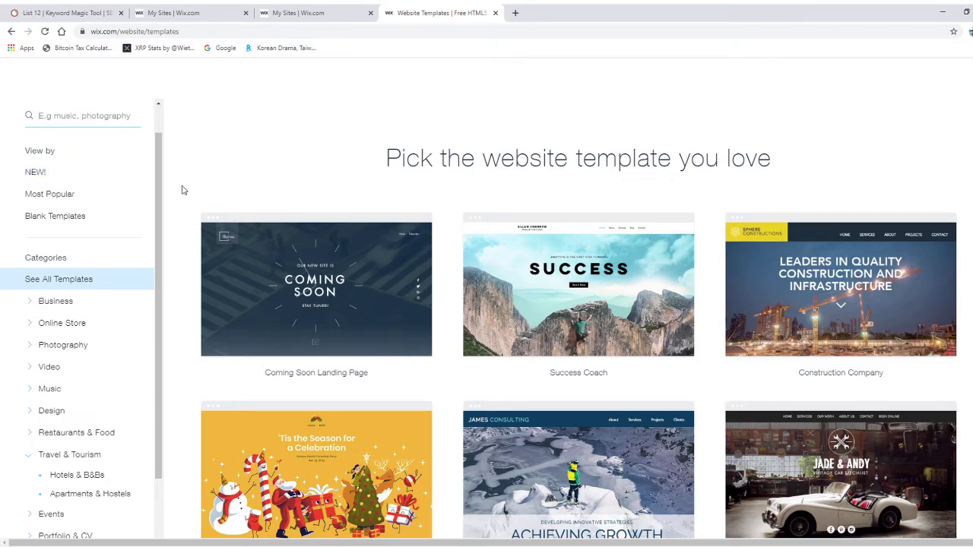
{"action": "type", "text": "travel"}
{"action": "key", "text": "Return"}
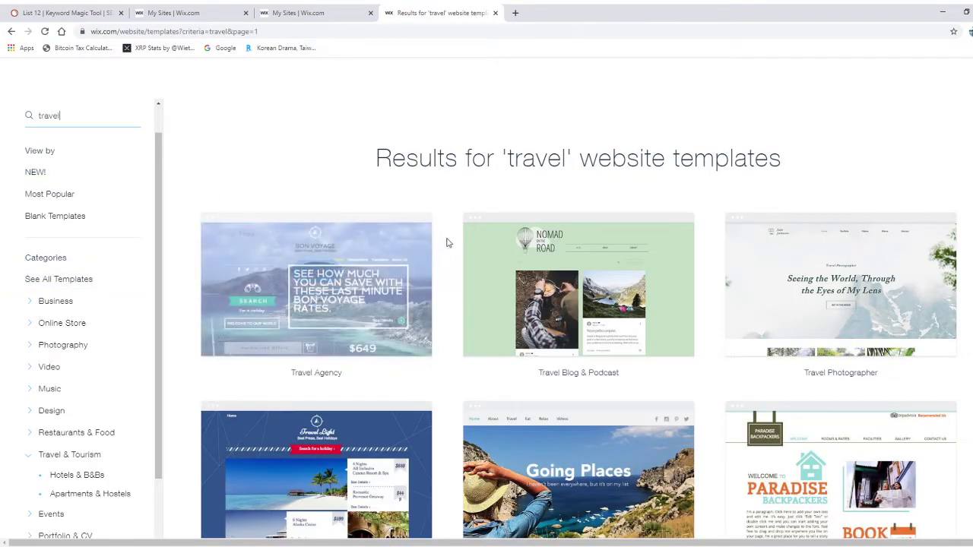
Pick the Traveler Blog template from the travel results and open it for editing.
{"action": "mouse_move", "coordinate": [351, 288]}
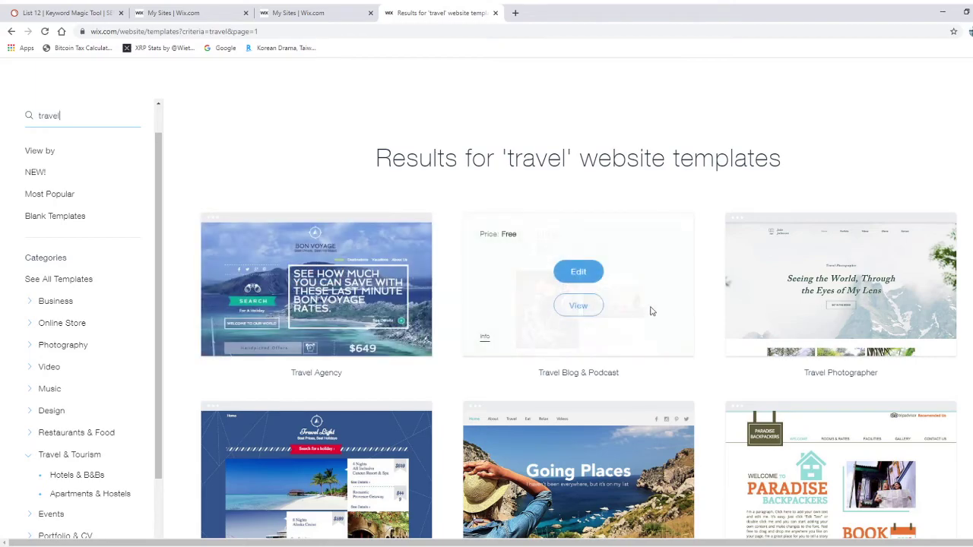
{"action": "scroll", "coordinate": [712, 298], "scroll_direction": "down", "scroll_amount": 2}
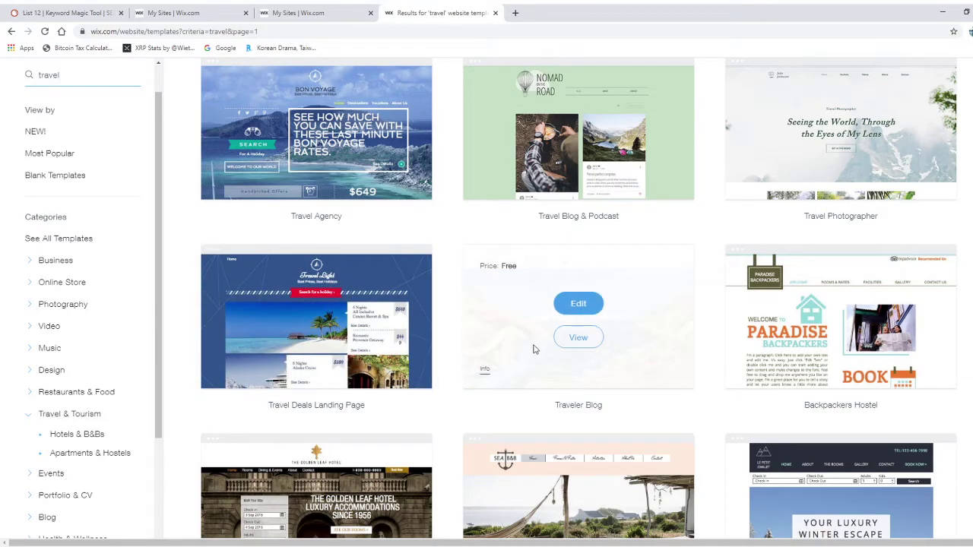
{"action": "scroll", "coordinate": [532, 341], "scroll_direction": "down", "scroll_amount": 1}
{"action": "scroll", "coordinate": [519, 273], "scroll_direction": "down", "scroll_amount": 2}
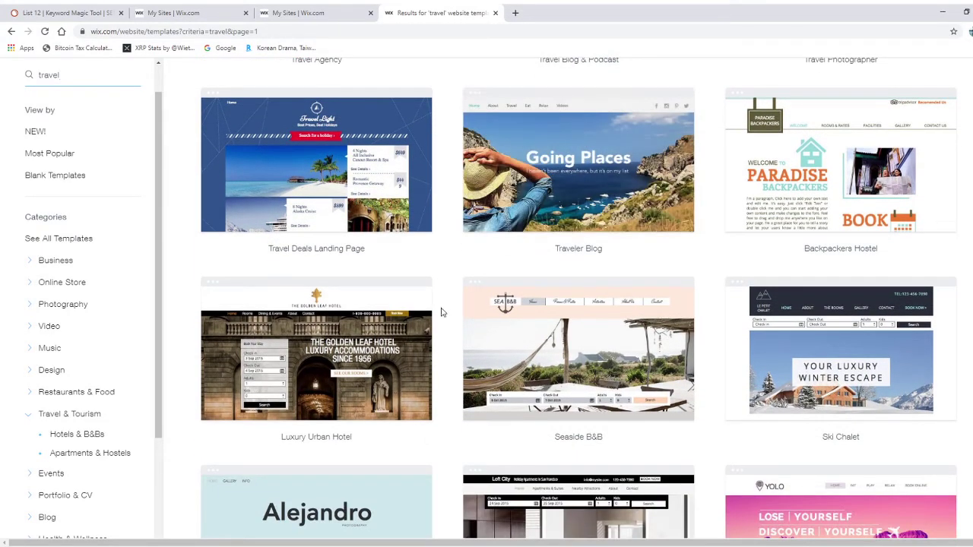
{"action": "scroll", "coordinate": [441, 311], "scroll_direction": "down", "scroll_amount": 3}
{"action": "scroll", "coordinate": [444, 318], "scroll_direction": "up", "scroll_amount": 5}
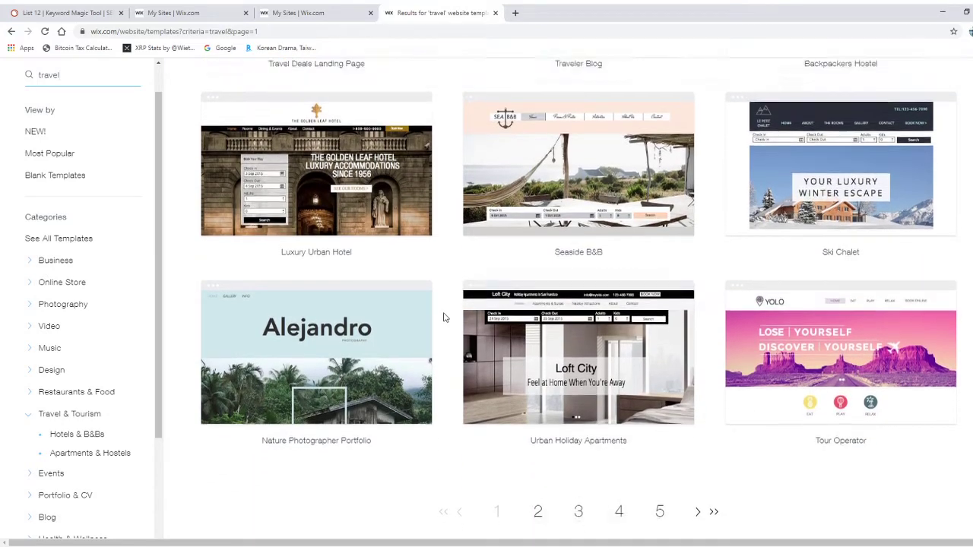
{"action": "mouse_move", "coordinate": [570, 199]}
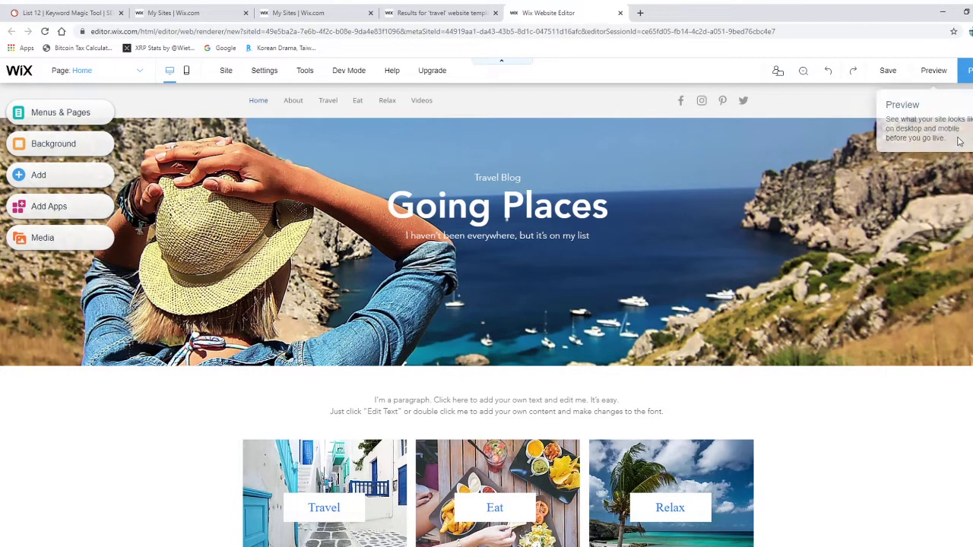
Select the full-width hero image strip behind the Going Places heading on the Home page.
{"action": "scroll", "coordinate": [262, 293], "scroll_direction": "down", "scroll_amount": 2}
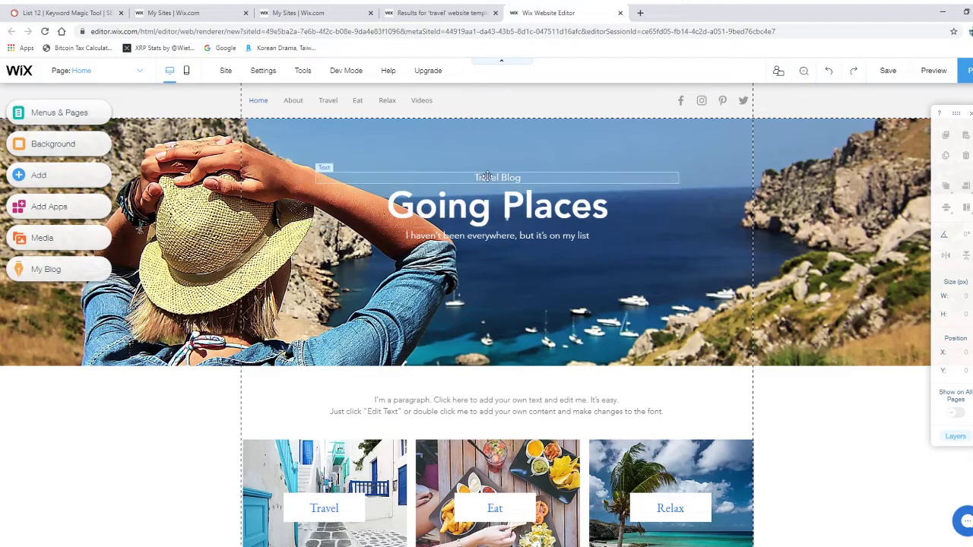
{"action": "left_click", "coordinate": [252, 161]}
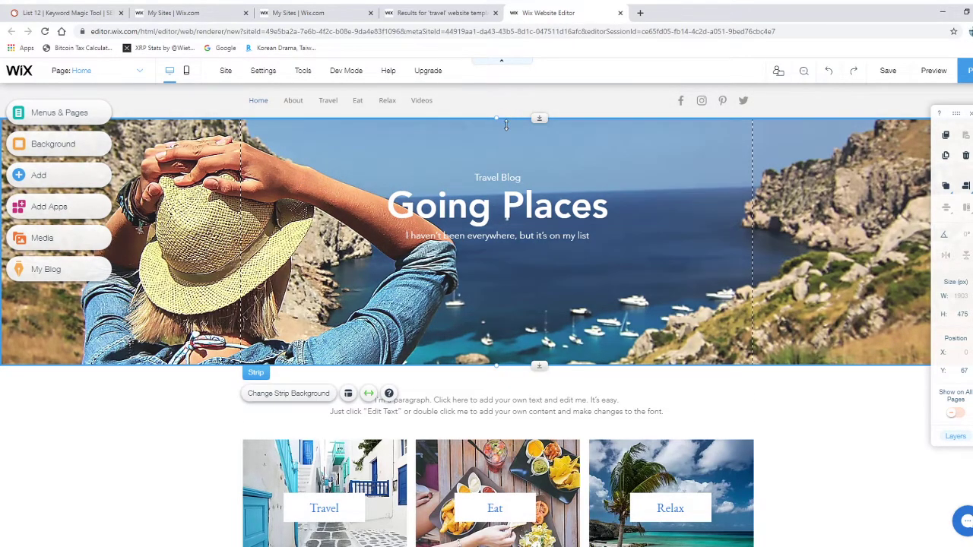
{"action": "mouse_move", "coordinate": [506, 125]}
{"action": "left_mouse_down"}
{"action": "mouse_move", "coordinate": [506, 152]}
{"action": "mouse_move", "coordinate": [506, 120]}
{"action": "left_mouse_up"}
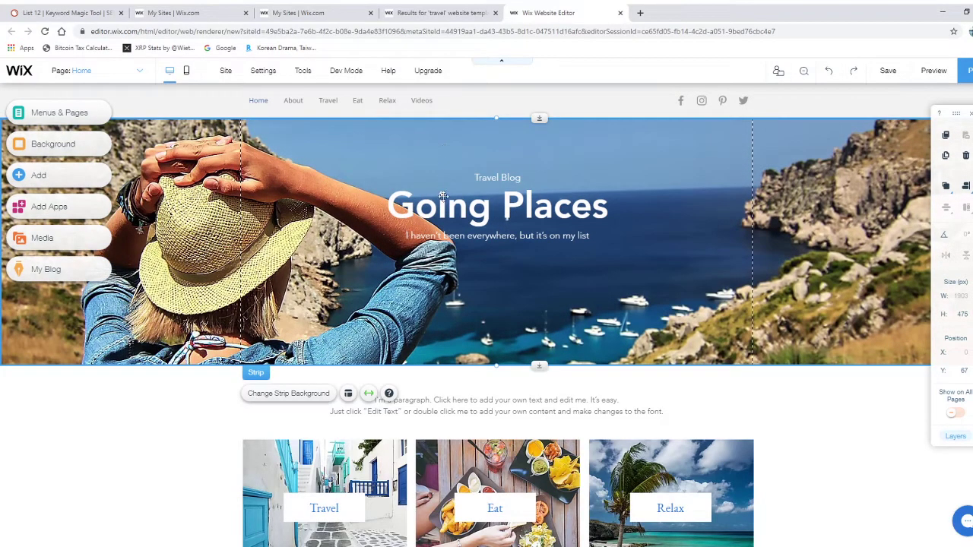
Replace the hero heading "Going Places" with "Everywhere".
{"action": "left_click", "coordinate": [431, 213]}
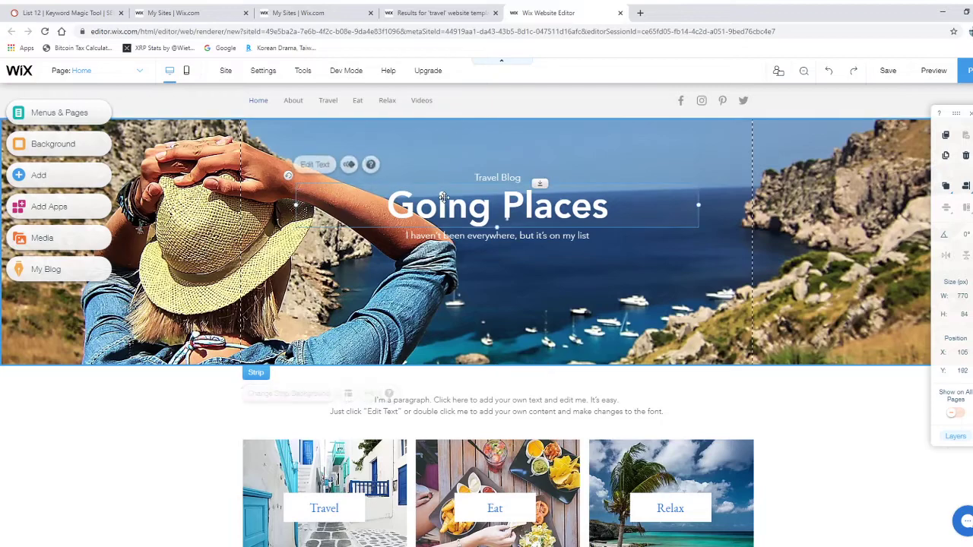
{"action": "double_click", "coordinate": [430, 213]}
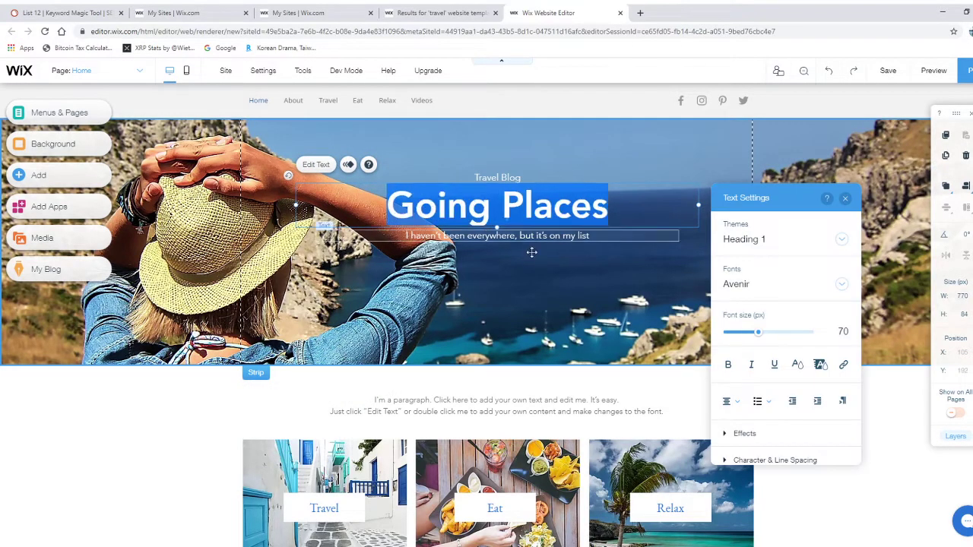
{"action": "type", "text": "Everyw"}
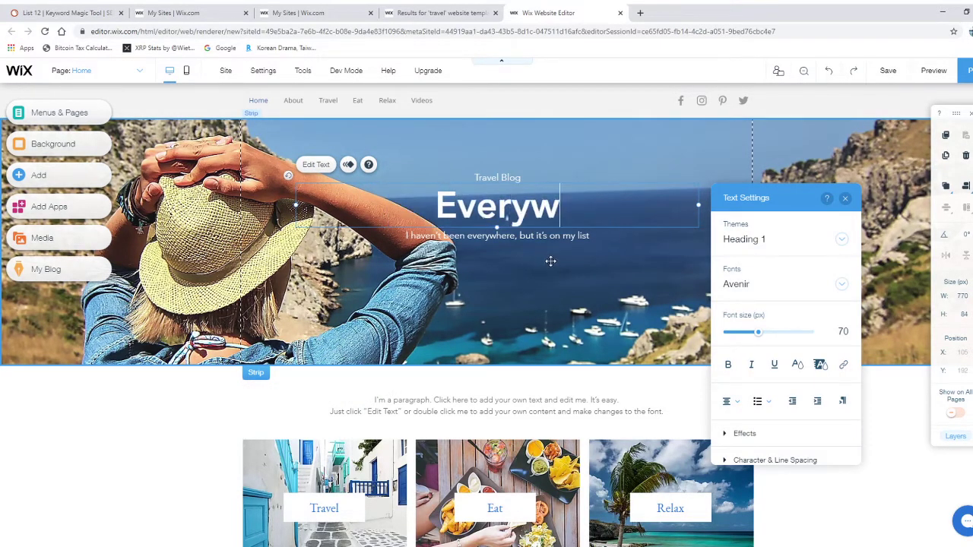
{"action": "type", "text": "here it"}
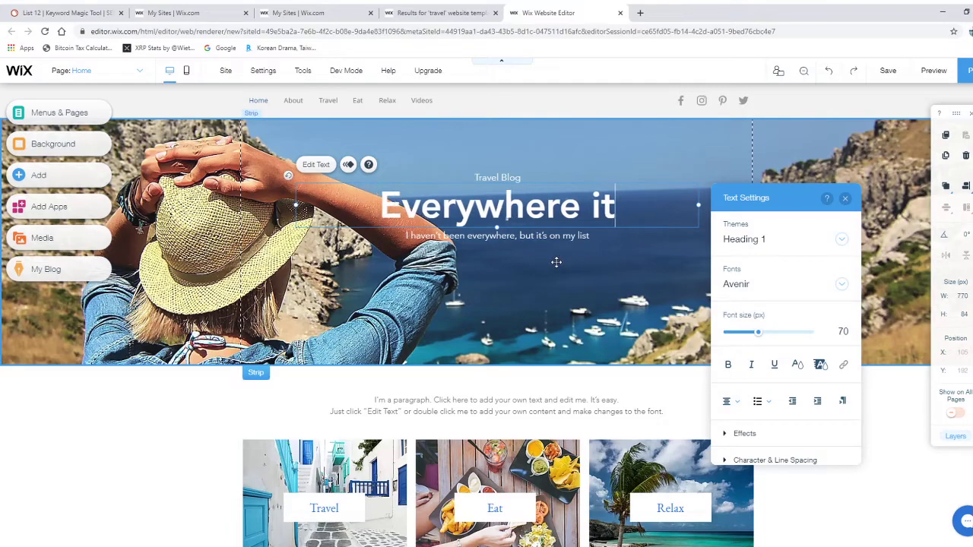
{"action": "key", "text": "BackSpace"}
{"action": "type", "text": "s"}
{"action": "key", "text": "BackSpace"}
{"action": "key", "text": "BackSpace"}
{"action": "key", "text": "BackSpace"}
{"action": "key", "text": "BackSpace"}
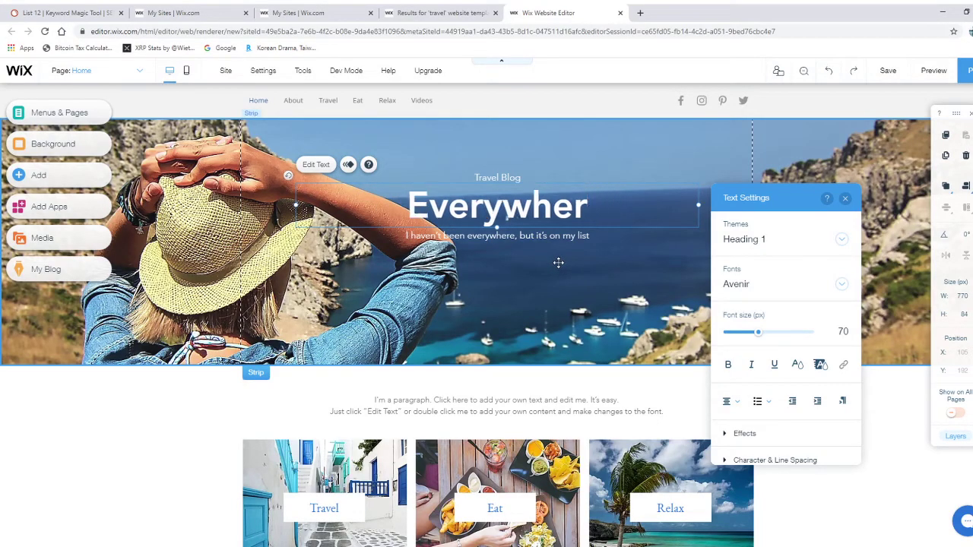
{"action": "type", "text": "e"}
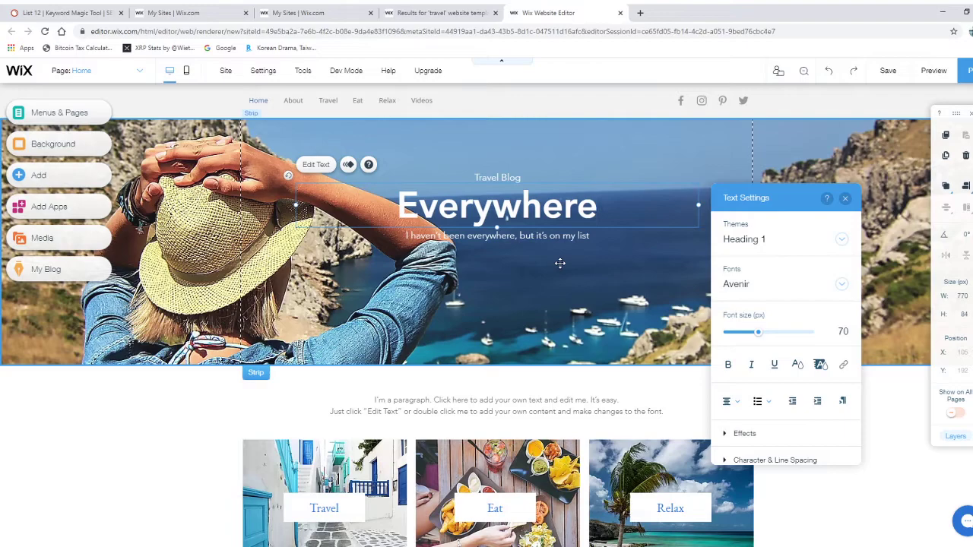
{"action": "left_click", "coordinate": [183, 433]}
Replace the tagline under the hero heading with the placeholder text "asdasdas".
{"action": "double_click", "coordinate": [480, 240]}
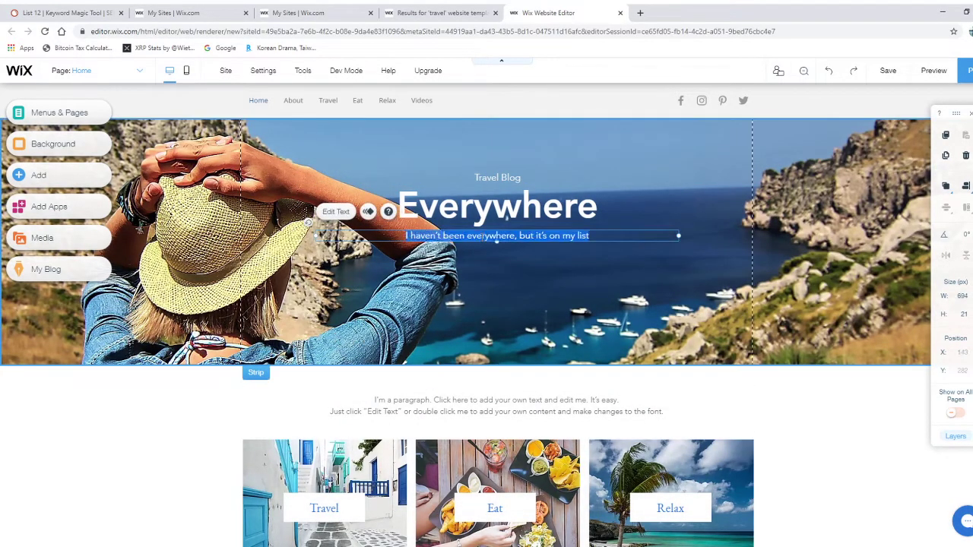
{"action": "type", "text": "asdasdas"}
{"action": "left_click", "coordinate": [187, 456]}
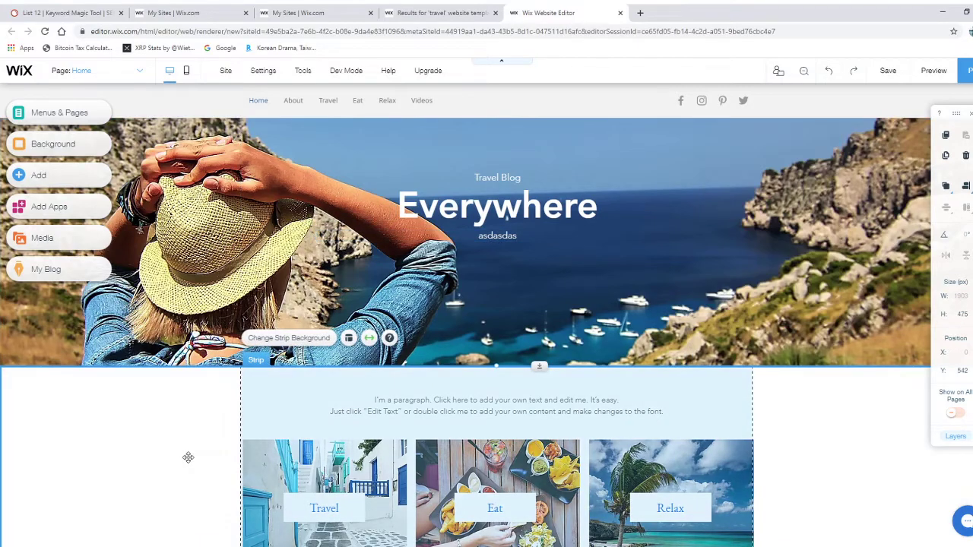
Select the tagline "asdasdas" and open its list of text themes.
{"action": "left_click", "coordinate": [498, 239]}
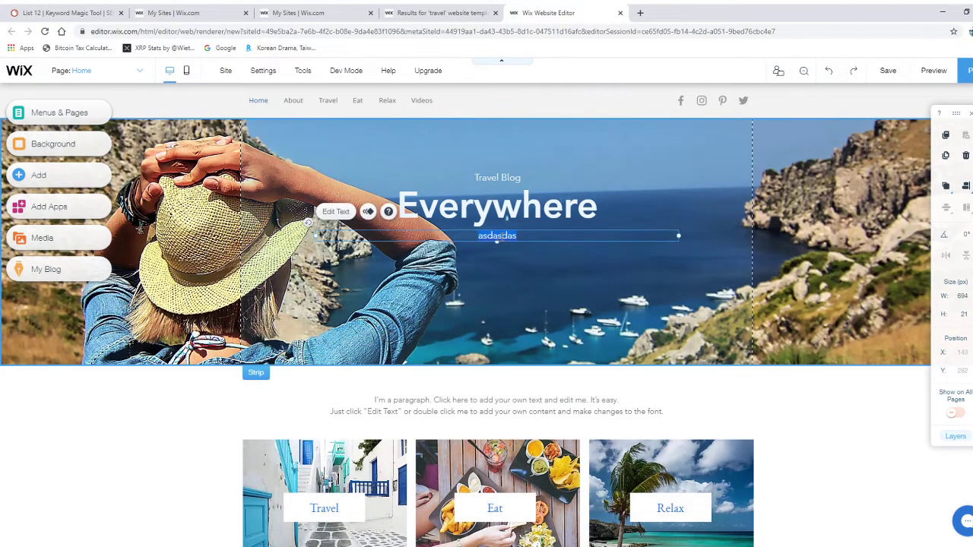
{"action": "double_click", "coordinate": [475, 236]}
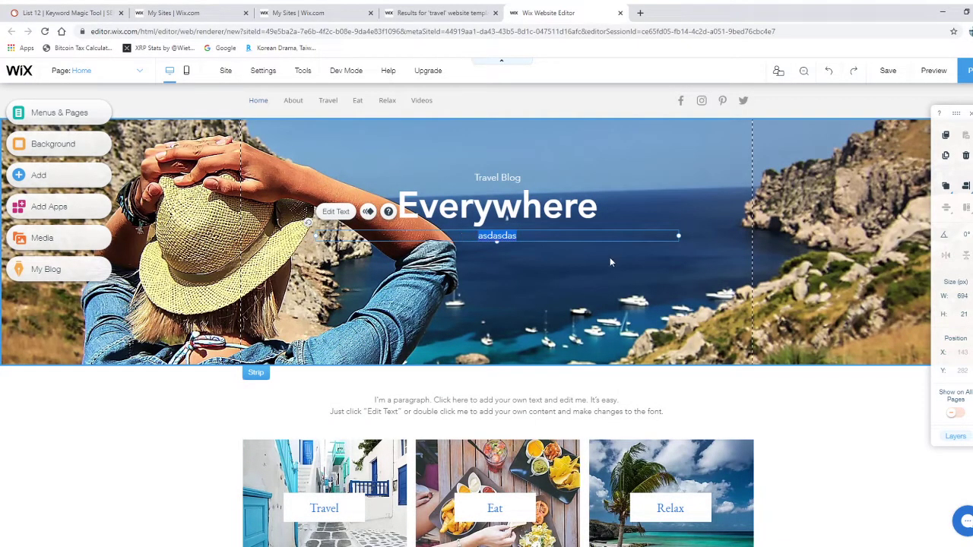
{"action": "left_click", "coordinate": [758, 184]}
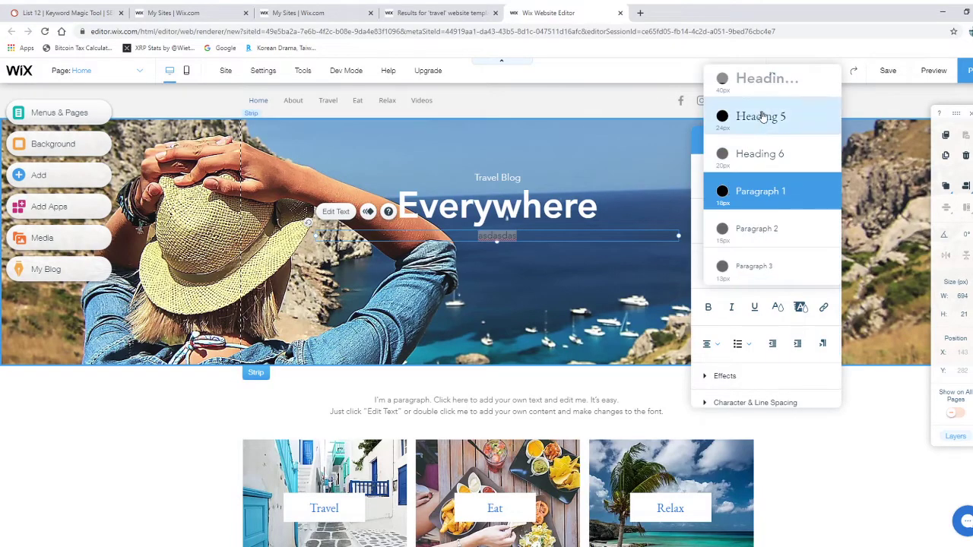
Select the "Everywhere" heading text and apply the Heading 1 theme to it.
{"action": "left_click", "coordinate": [539, 212]}
{"action": "double_click", "coordinate": [526, 212]}
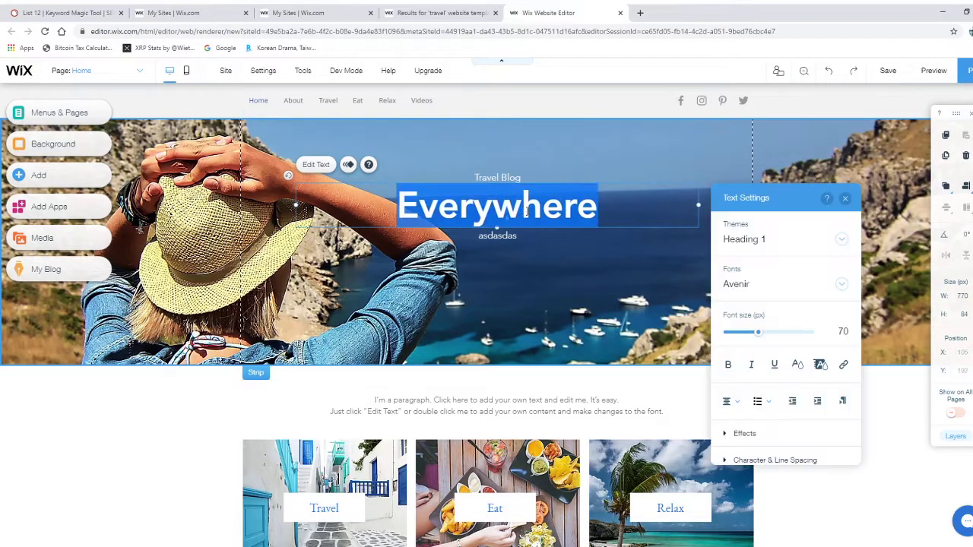
{"action": "left_click", "coordinate": [753, 240]}
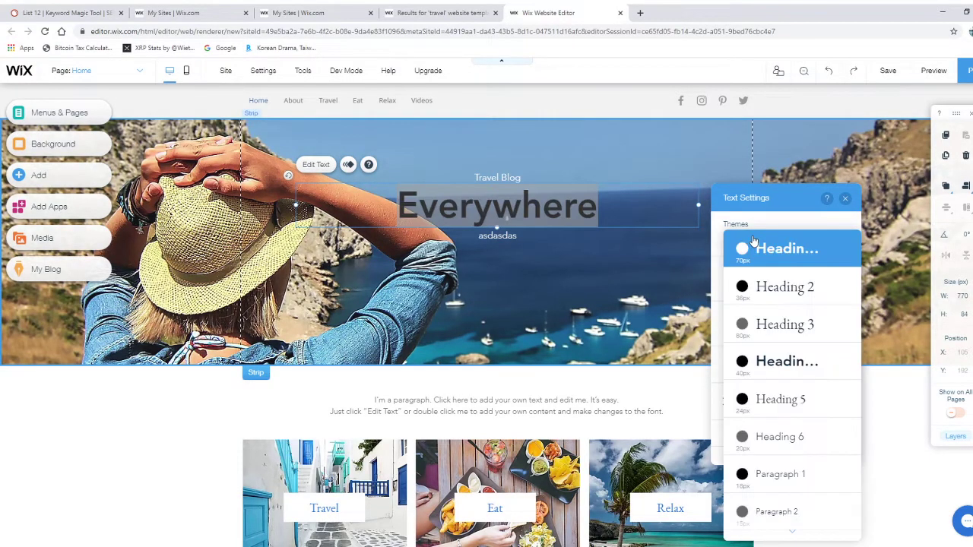
{"action": "left_click", "coordinate": [756, 256]}
Try the Paragraph 2 theme on the tagline "asdasdas" and settle on the Heading 2 theme.
{"action": "double_click", "coordinate": [468, 235]}
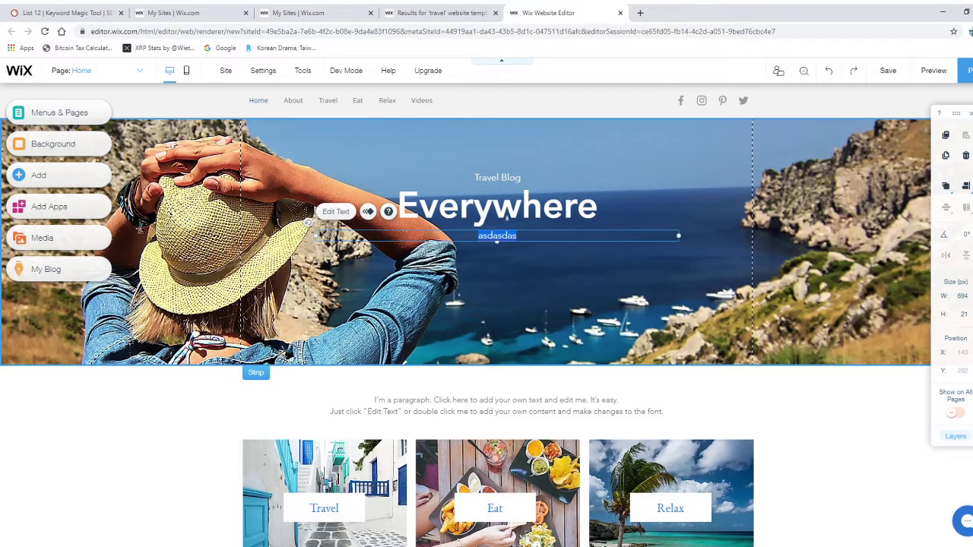
{"action": "left_click", "coordinate": [781, 188]}
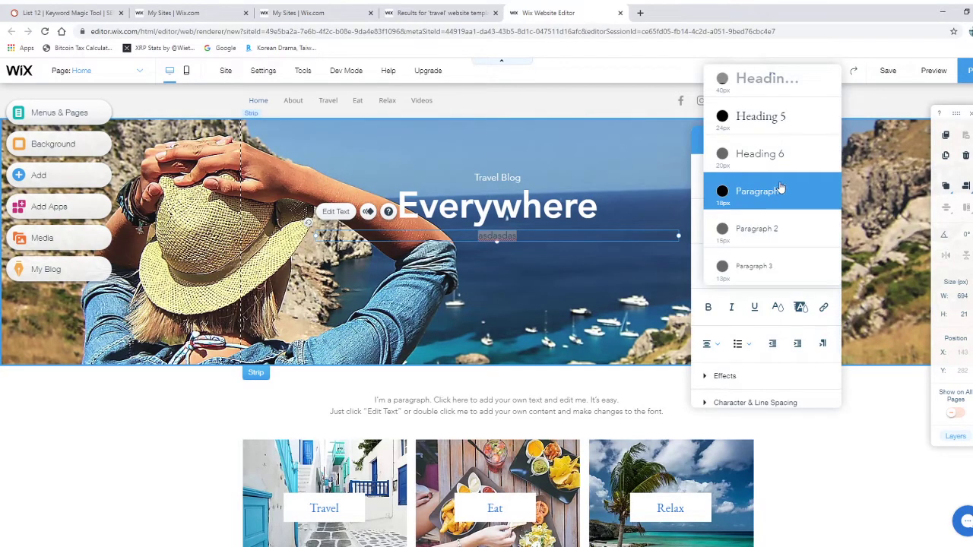
{"action": "left_click", "coordinate": [791, 247]}
{"action": "left_click", "coordinate": [758, 227]}
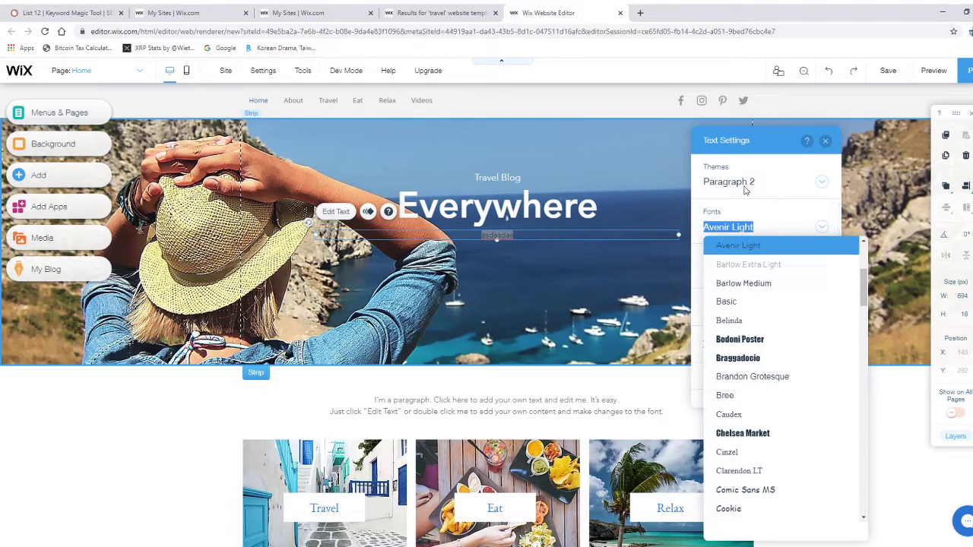
{"action": "left_click", "coordinate": [744, 190]}
{"action": "left_click", "coordinate": [748, 192]}
{"action": "scroll", "coordinate": [753, 152], "scroll_direction": "up", "scroll_amount": 3}
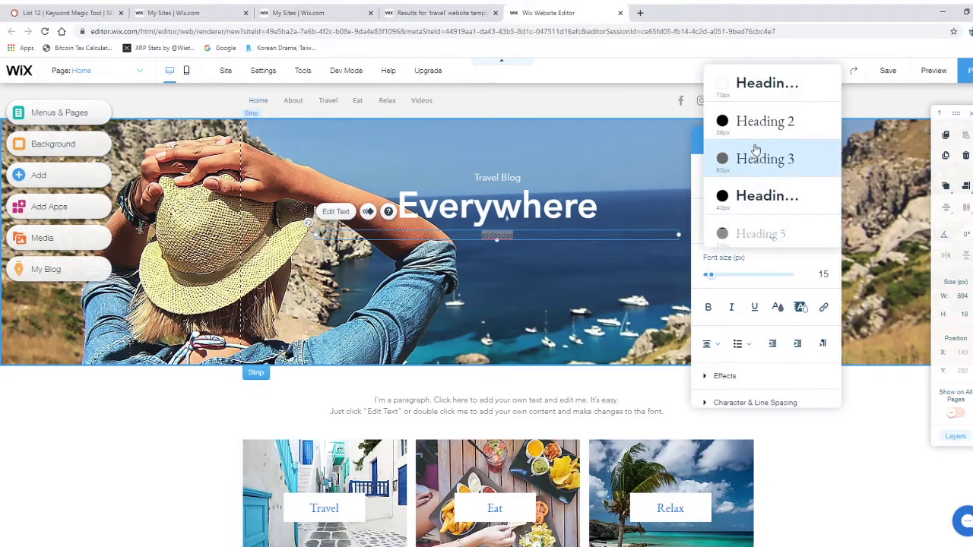
{"action": "left_click", "coordinate": [755, 152]}
{"action": "left_click", "coordinate": [496, 250]}
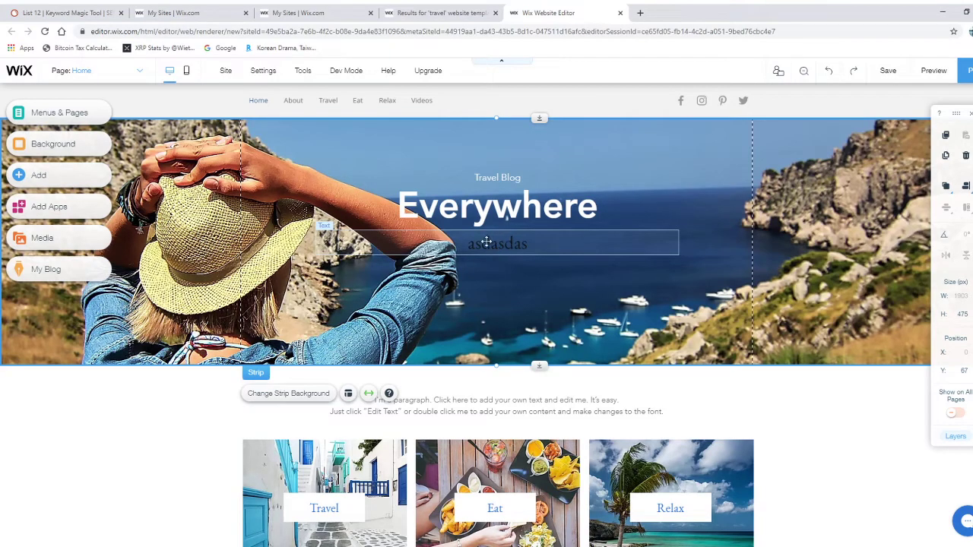
Look over the Home page sections and open the site menu listing all pages.
{"action": "scroll", "coordinate": [165, 391], "scroll_direction": "down", "scroll_amount": 2}
{"action": "scroll", "coordinate": [166, 390], "scroll_direction": "down", "scroll_amount": 2}
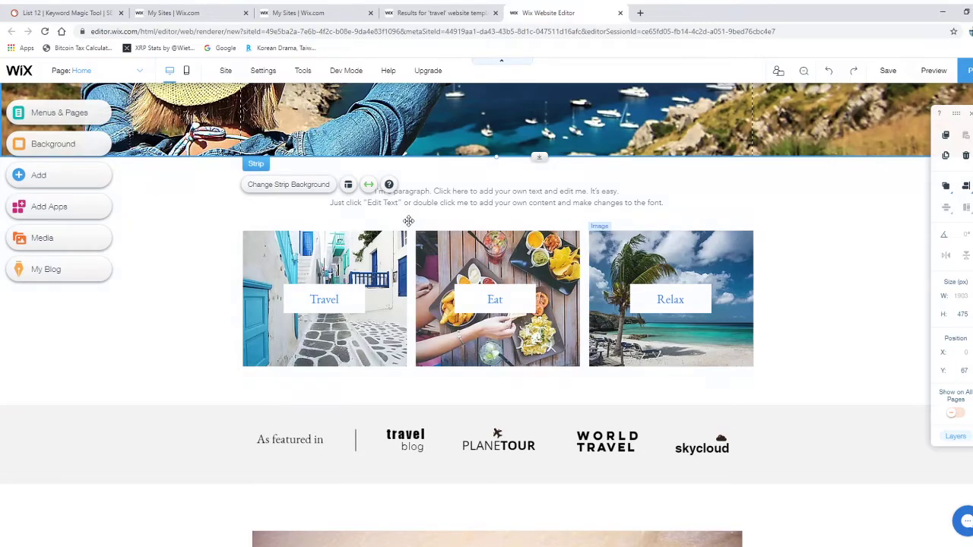
{"action": "scroll", "coordinate": [810, 275], "scroll_direction": "up", "scroll_amount": 4}
{"action": "left_click", "coordinate": [65, 115]}
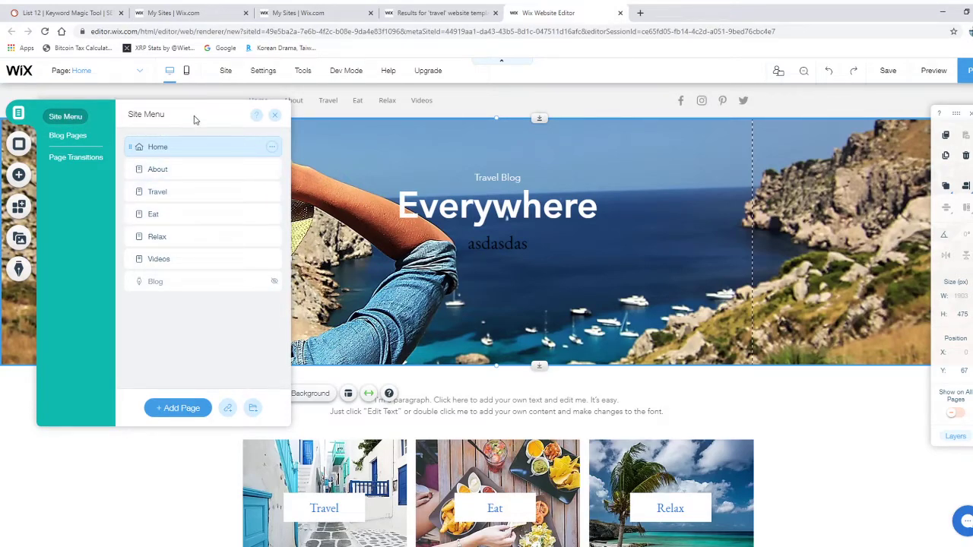
Reorder the pages in the site menu to Home, About, Travel, Videos, Eat and Relax.
{"action": "left_click", "coordinate": [274, 114]}
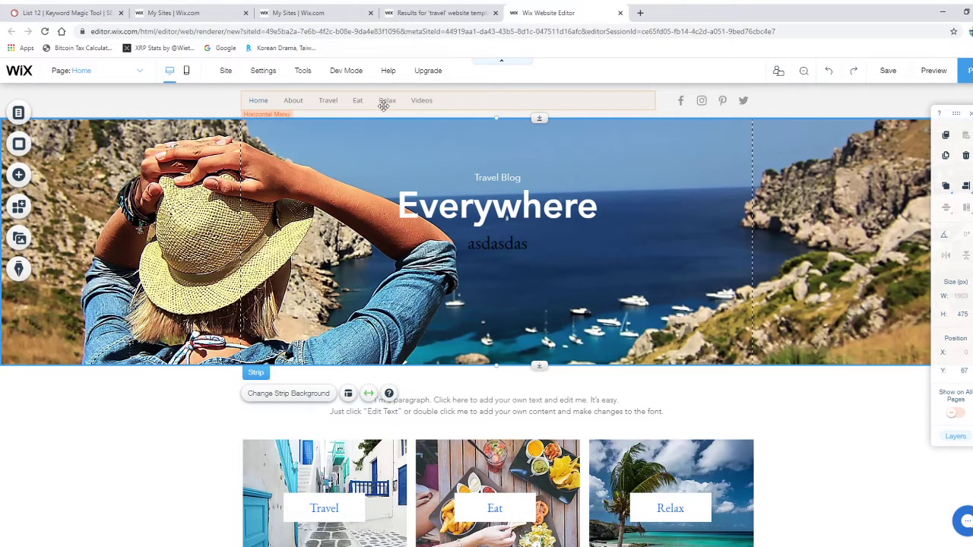
{"action": "left_click", "coordinate": [18, 112]}
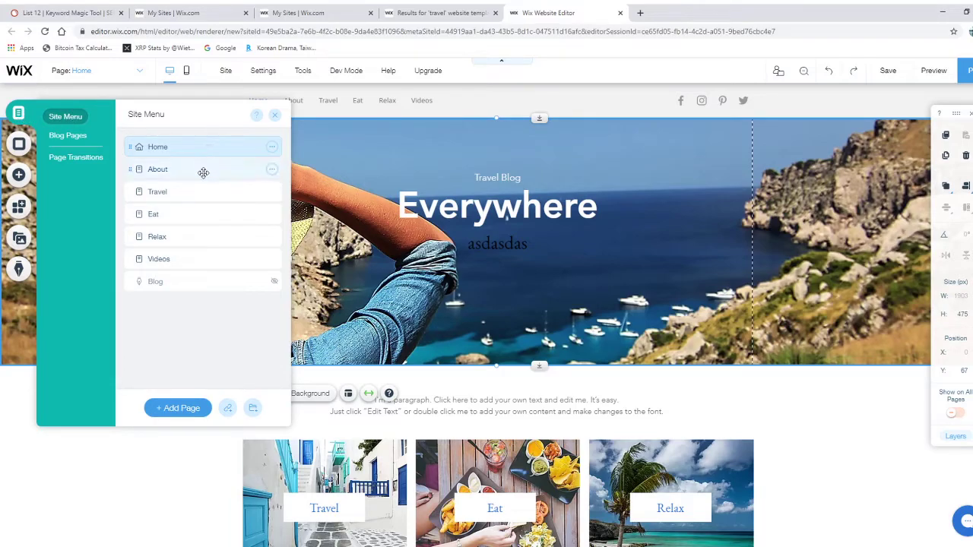
{"action": "left_click_drag", "start_coordinate": [202, 169], "coordinate": [181, 160]}
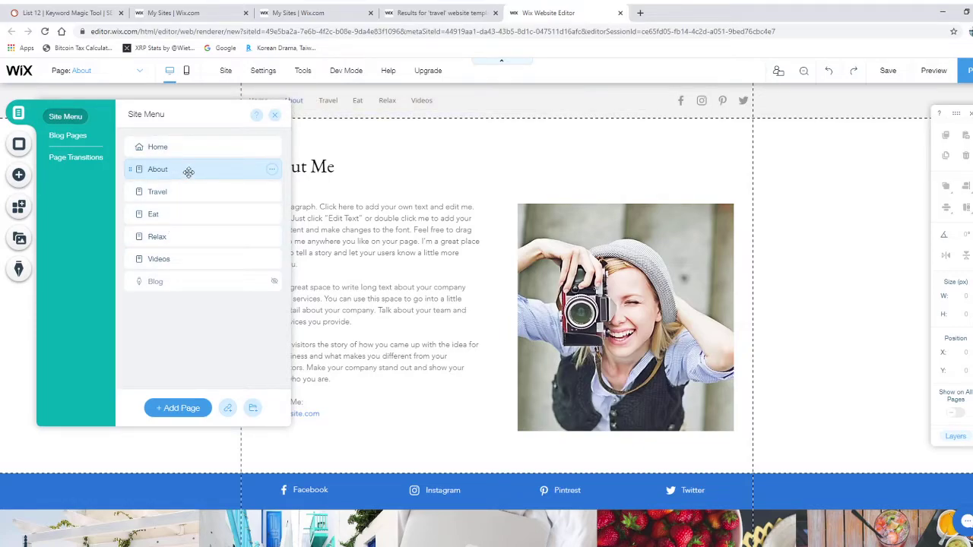
{"action": "left_click_drag", "start_coordinate": [190, 169], "coordinate": [190, 190]}
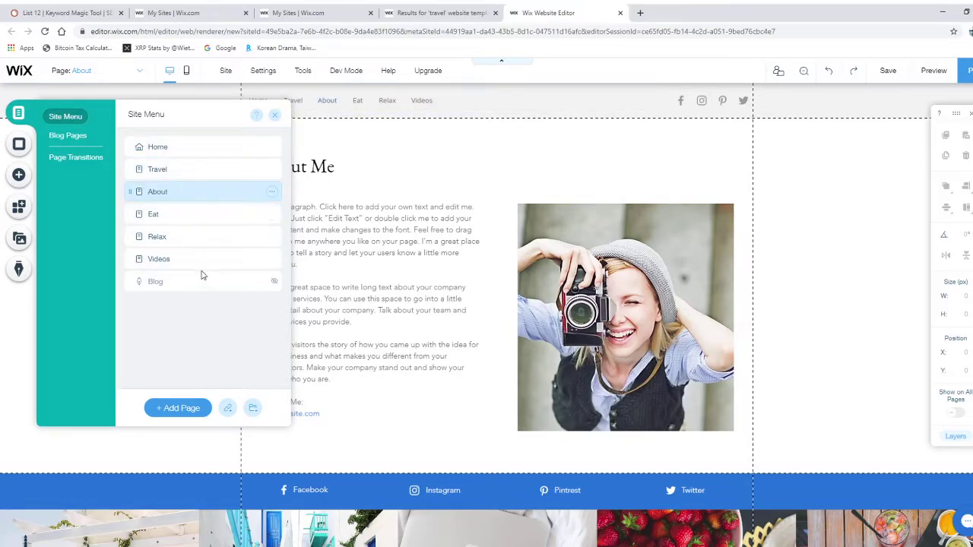
{"action": "left_click_drag", "start_coordinate": [204, 260], "coordinate": [206, 232]}
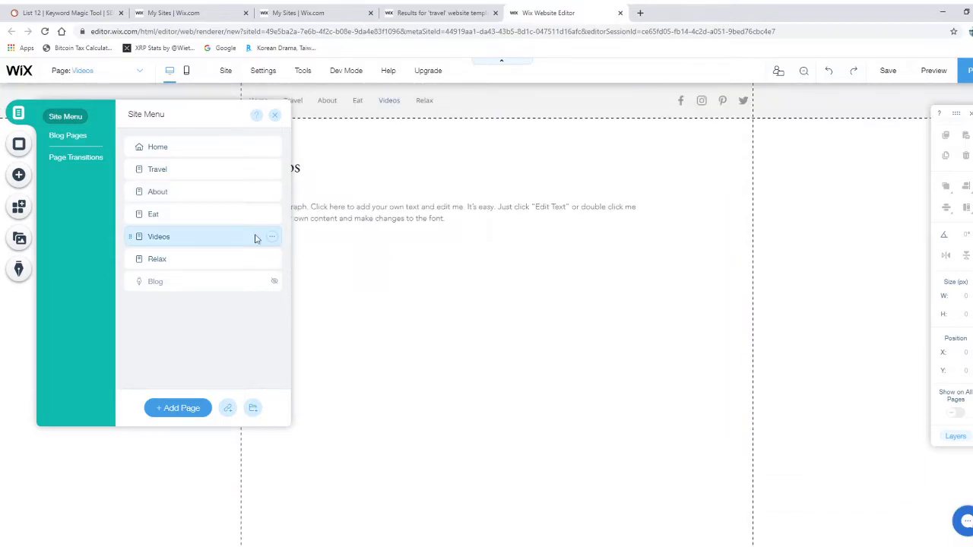
{"action": "left_click_drag", "start_coordinate": [181, 212], "coordinate": [185, 240]}
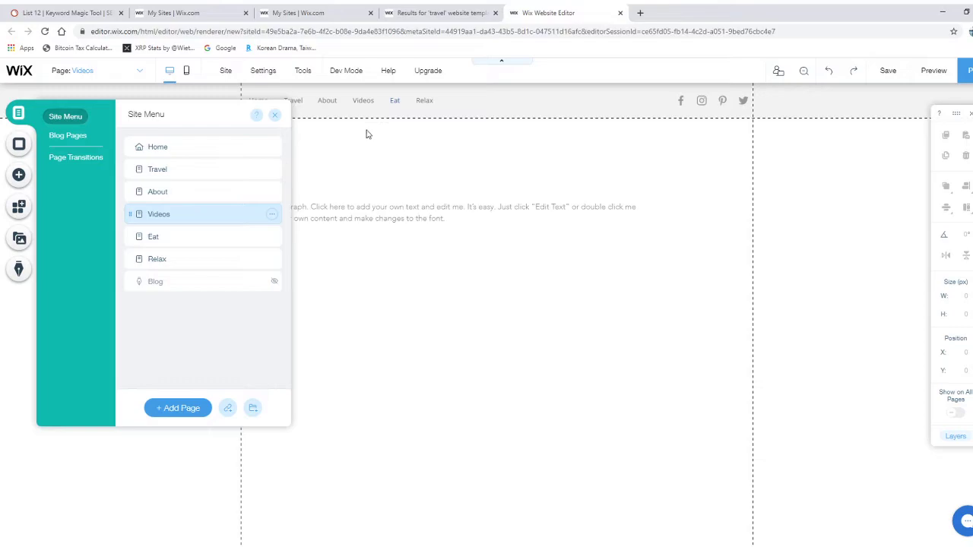
{"action": "mouse_move", "coordinate": [191, 186]}
{"action": "left_mouse_down"}
{"action": "mouse_move", "coordinate": [196, 161]}
{"action": "mouse_move", "coordinate": [196, 169]}
{"action": "left_mouse_up"}
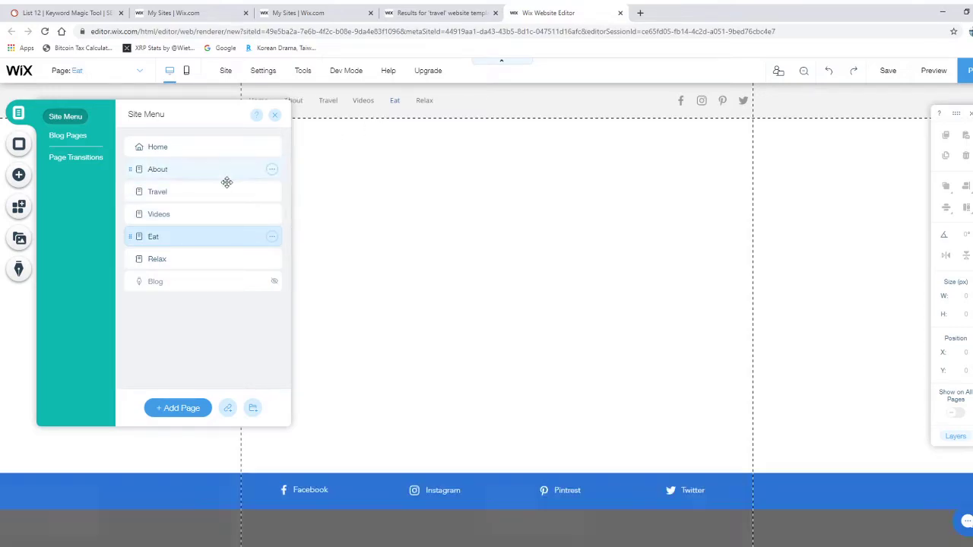
Look through the Eat, Videos, Travel, About and Home pages one after another.
{"action": "left_click", "coordinate": [187, 237]}
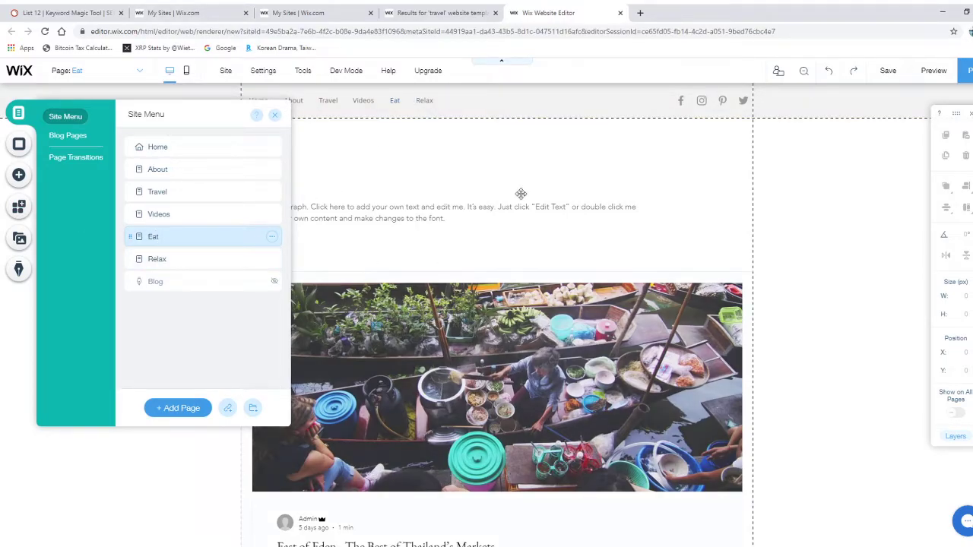
{"action": "scroll", "coordinate": [532, 320], "scroll_direction": "down", "scroll_amount": 3}
{"action": "scroll", "coordinate": [504, 288], "scroll_direction": "up", "scroll_amount": 2}
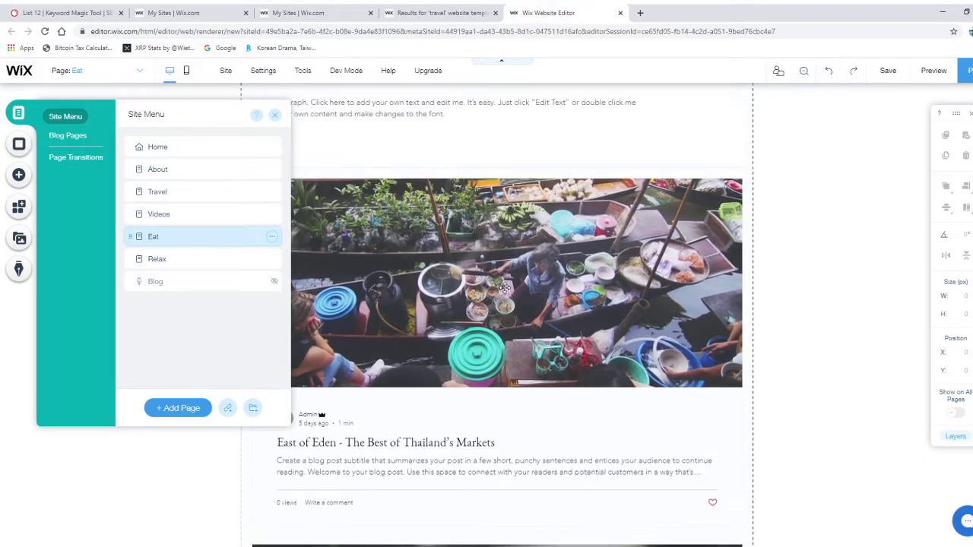
{"action": "left_click", "coordinate": [180, 211]}
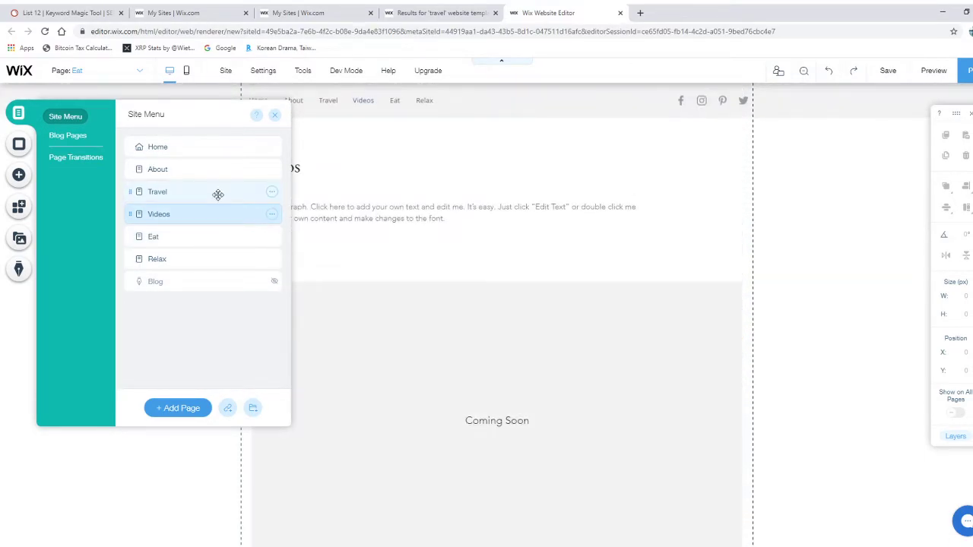
{"action": "left_click", "coordinate": [217, 193]}
{"action": "left_click", "coordinate": [216, 171]}
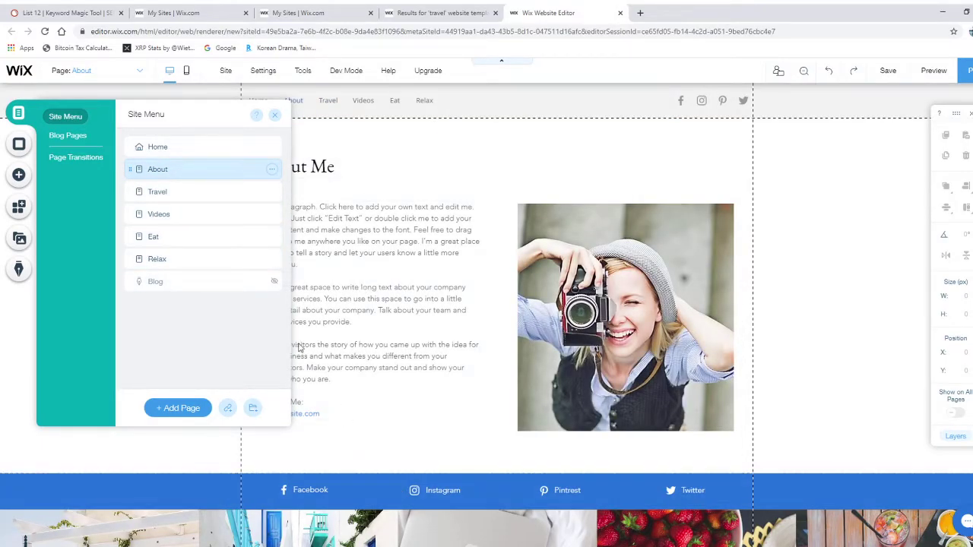
{"action": "left_click", "coordinate": [203, 152]}
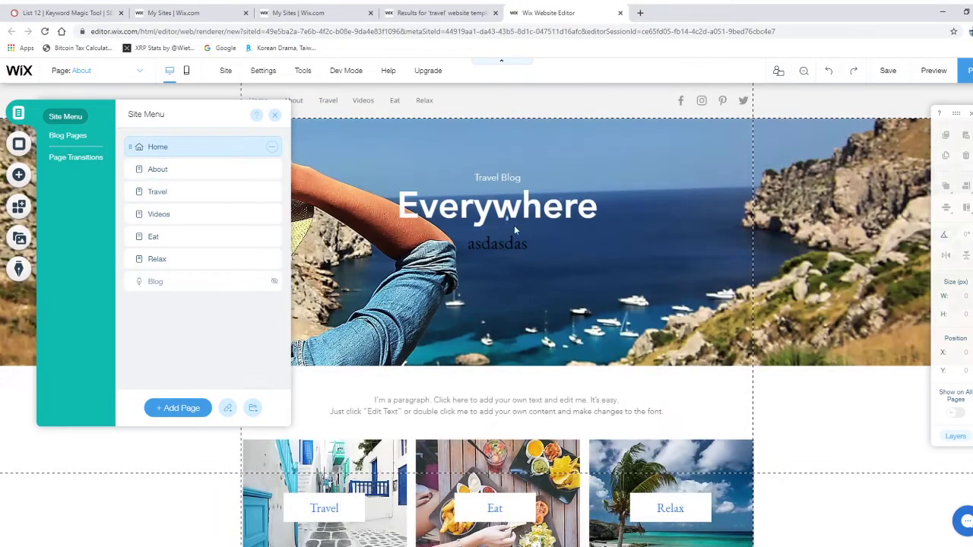
{"action": "scroll", "coordinate": [536, 245], "scroll_direction": "down", "scroll_amount": 4}
Open the Post page among the blog pages and go to the management of its posts.
{"action": "left_click", "coordinate": [67, 137]}
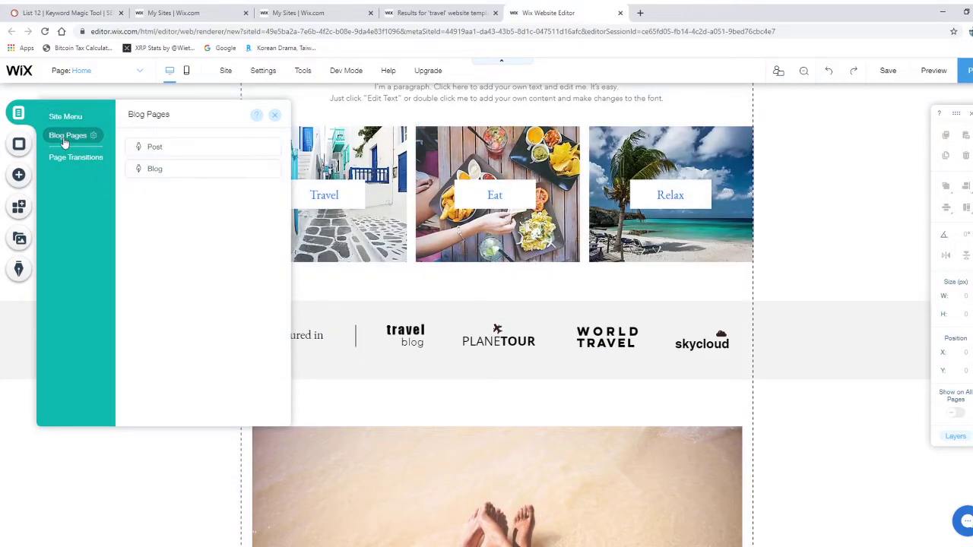
{"action": "left_click", "coordinate": [191, 151]}
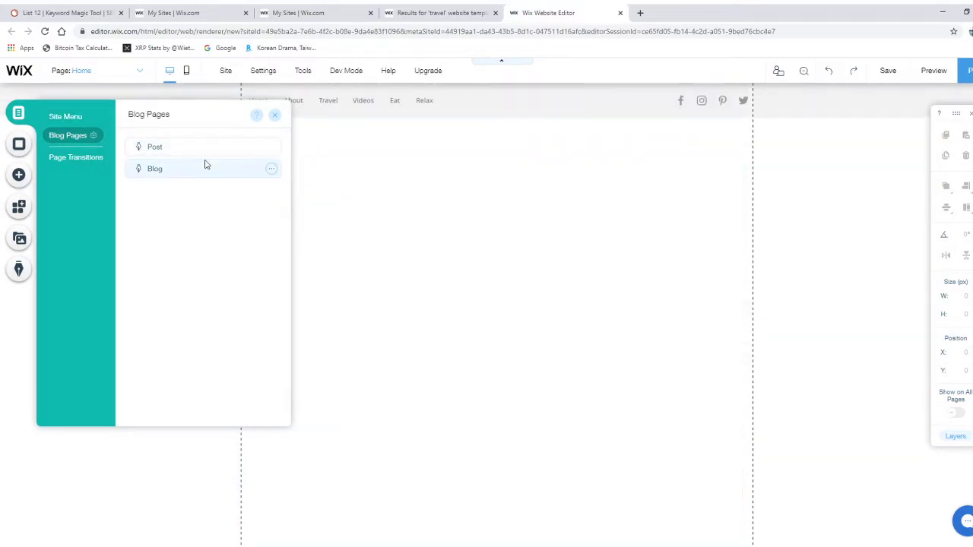
{"action": "left_click", "coordinate": [274, 115]}
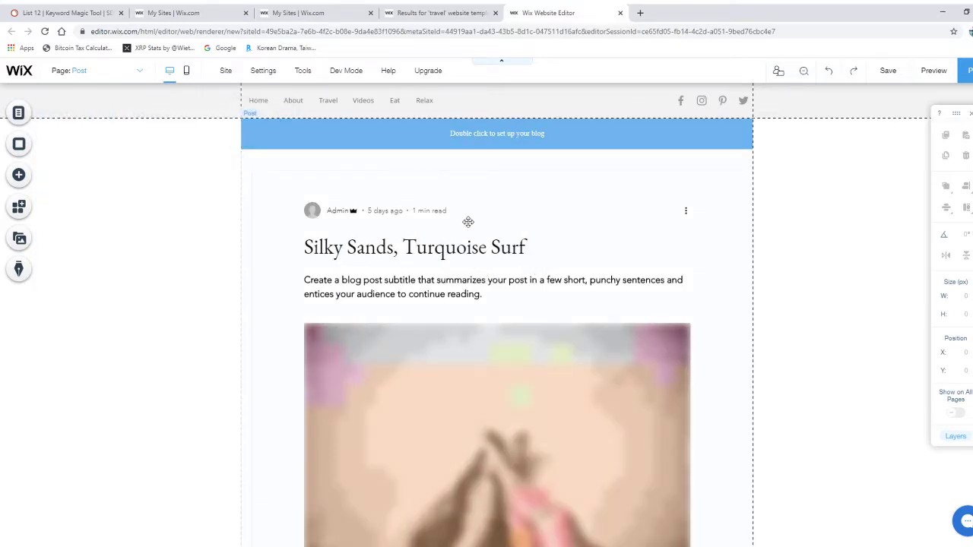
{"action": "left_click", "coordinate": [476, 183]}
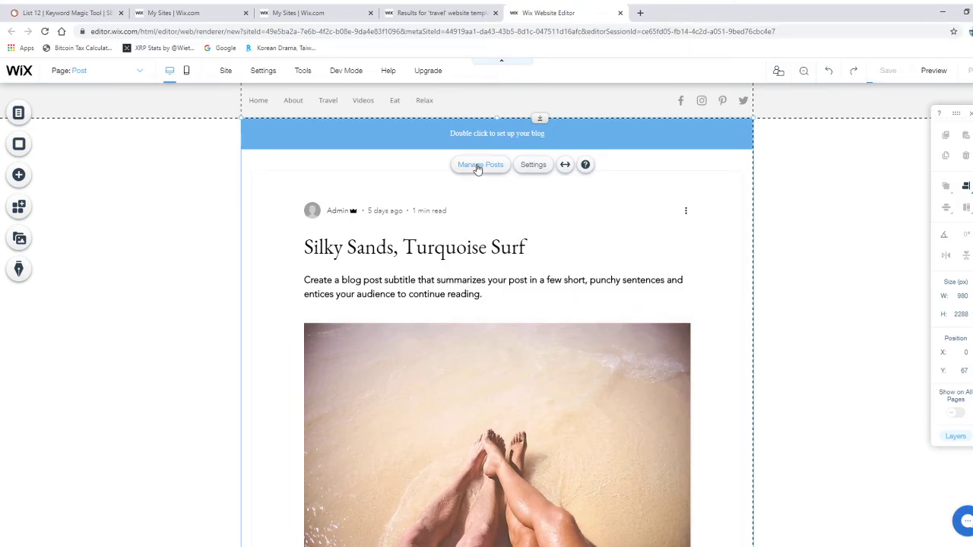
{"action": "left_click", "coordinate": [478, 167]}
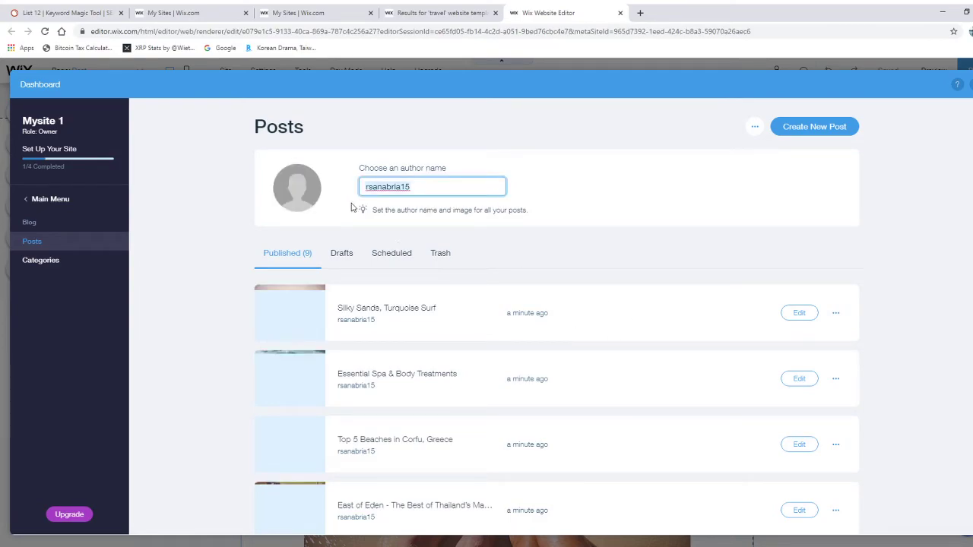
Replace the blog's author name with the author's first name and check it in the list of published posts.
{"action": "key", "text": "BackSpace"}
{"action": "type", "text": "Robb"}
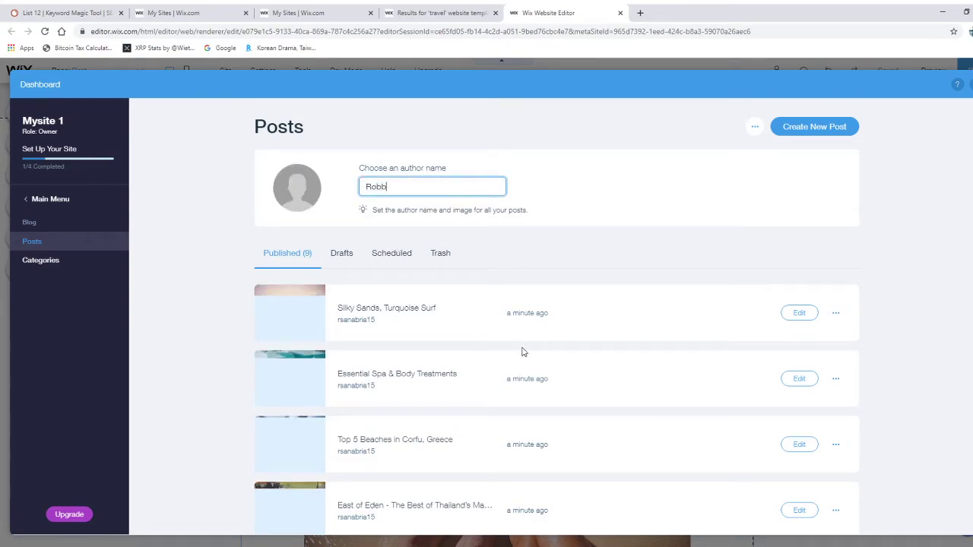
{"action": "key", "text": "BackSpace"}
{"action": "left_click", "coordinate": [849, 261]}
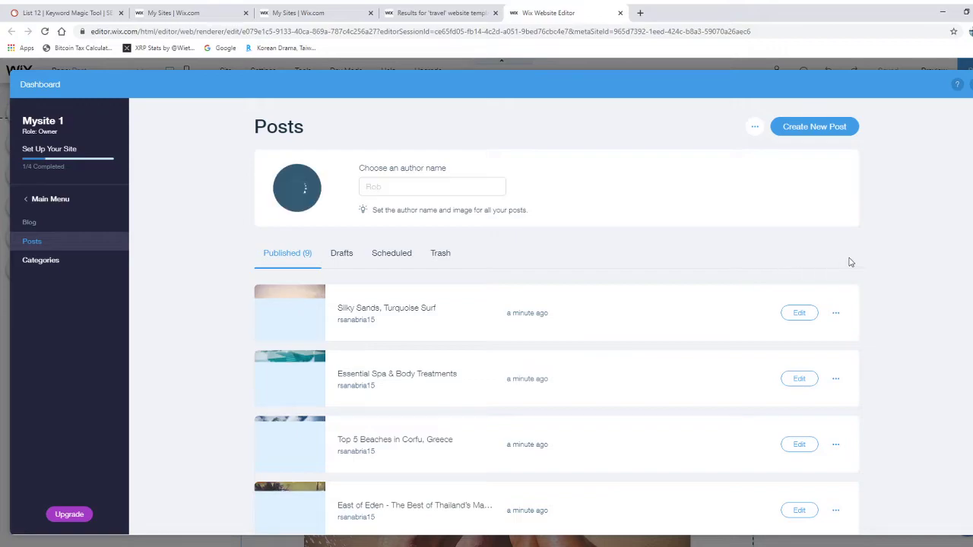
{"action": "scroll", "coordinate": [180, 215], "scroll_direction": "down", "scroll_amount": 2}
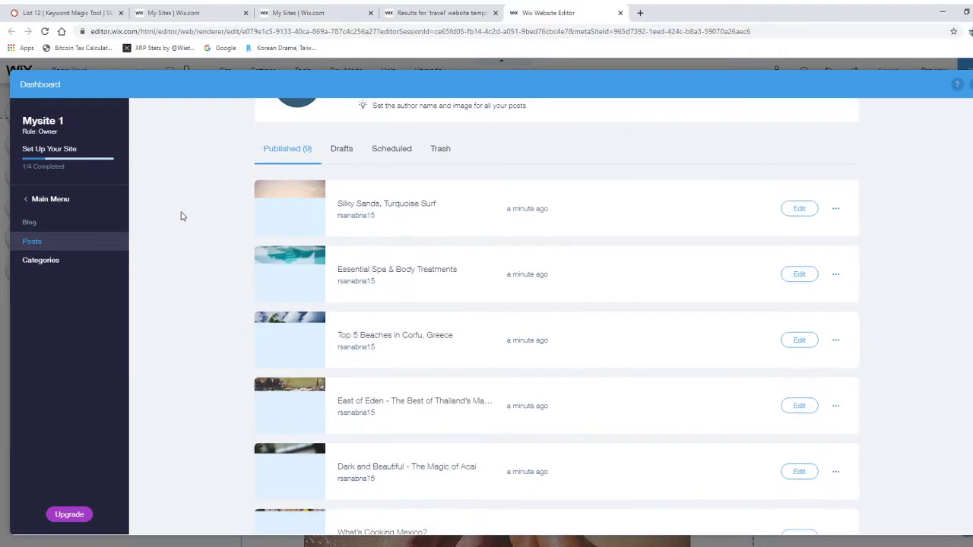
{"action": "scroll", "coordinate": [183, 217], "scroll_direction": "up", "scroll_amount": 1}
{"action": "scroll", "coordinate": [181, 217], "scroll_direction": "down", "scroll_amount": 1}
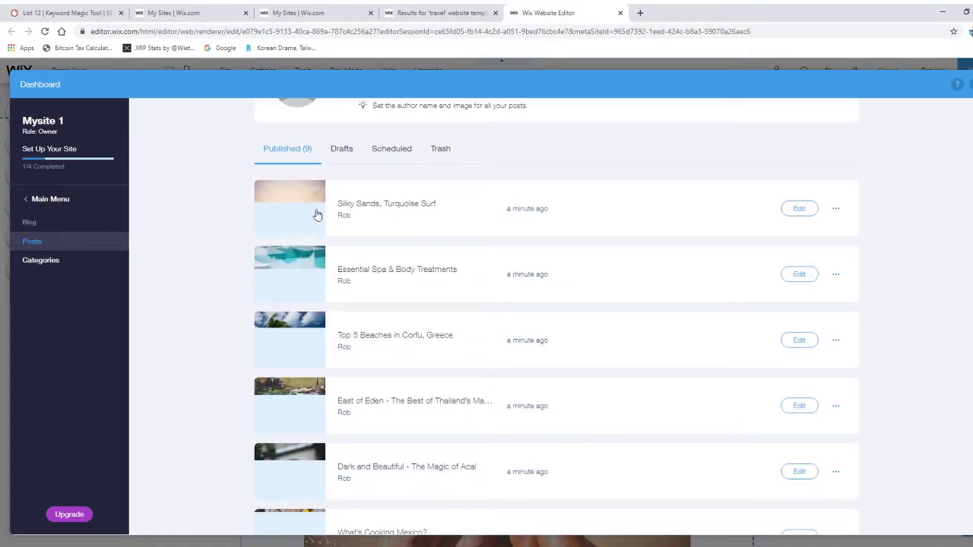
Open the post "Silky Sands, Turquoise Surf" for editing, read through its content and close the dashboard.
{"action": "left_click", "coordinate": [802, 214]}
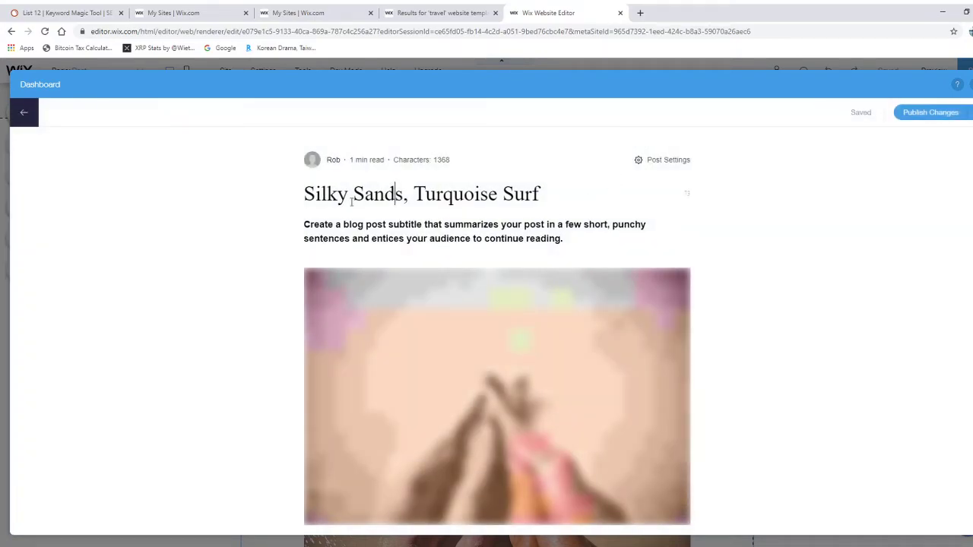
{"action": "scroll", "coordinate": [323, 197], "scroll_direction": "down", "scroll_amount": 1}
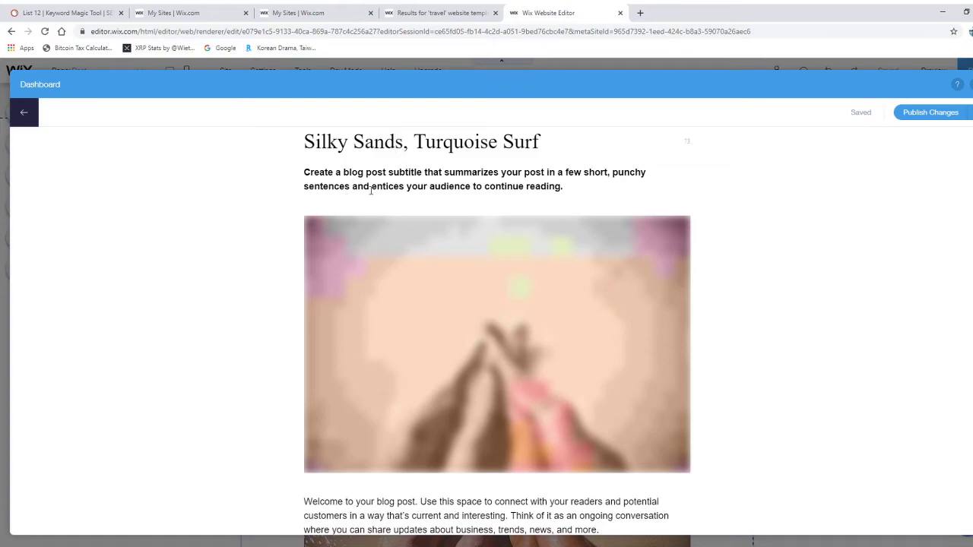
{"action": "scroll", "coordinate": [365, 221], "scroll_direction": "down", "scroll_amount": 5}
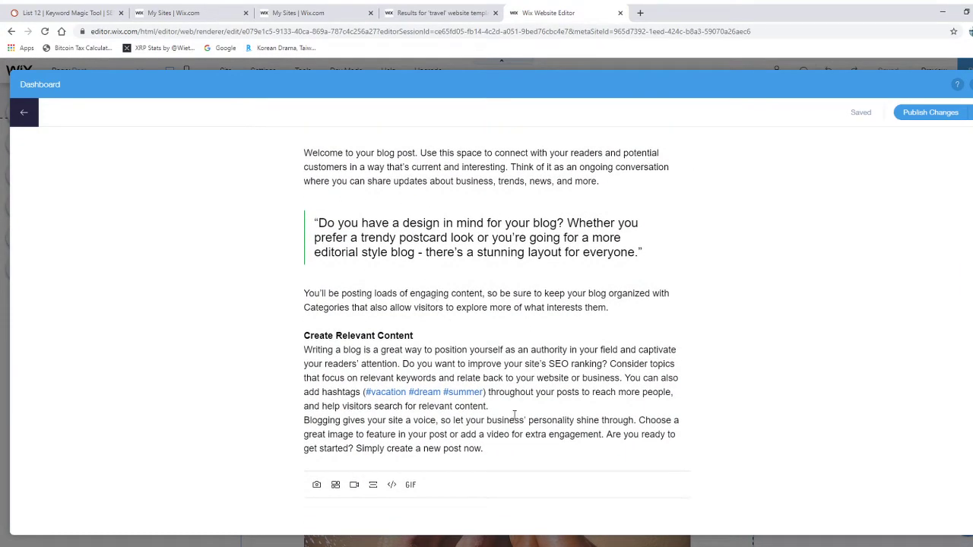
{"action": "scroll", "coordinate": [418, 234], "scroll_direction": "up", "scroll_amount": 1}
{"action": "scroll", "coordinate": [445, 222], "scroll_direction": "down", "scroll_amount": 1}
{"action": "left_click", "coordinate": [971, 88]}
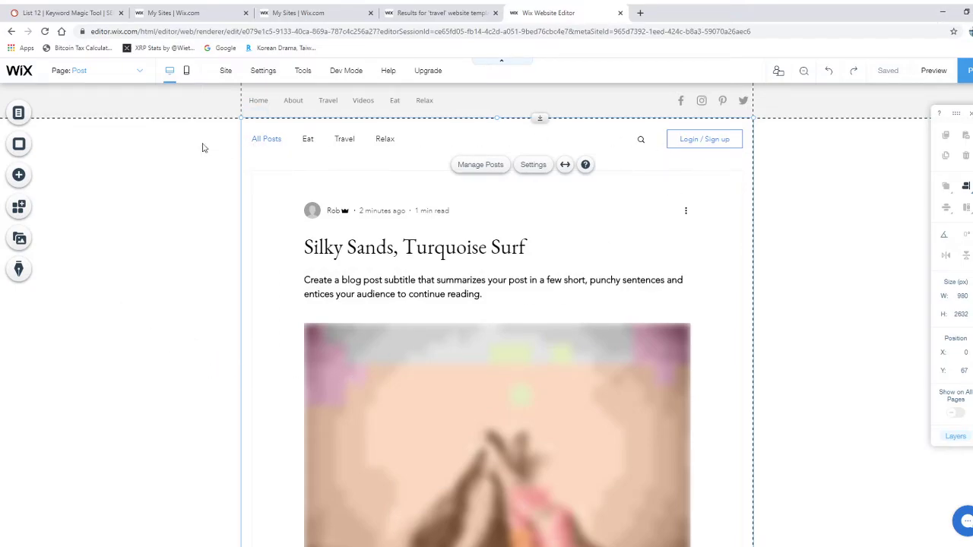
Return to the Home page and open its page background options.
{"action": "left_click", "coordinate": [19, 113]}
{"action": "left_click", "coordinate": [67, 119]}
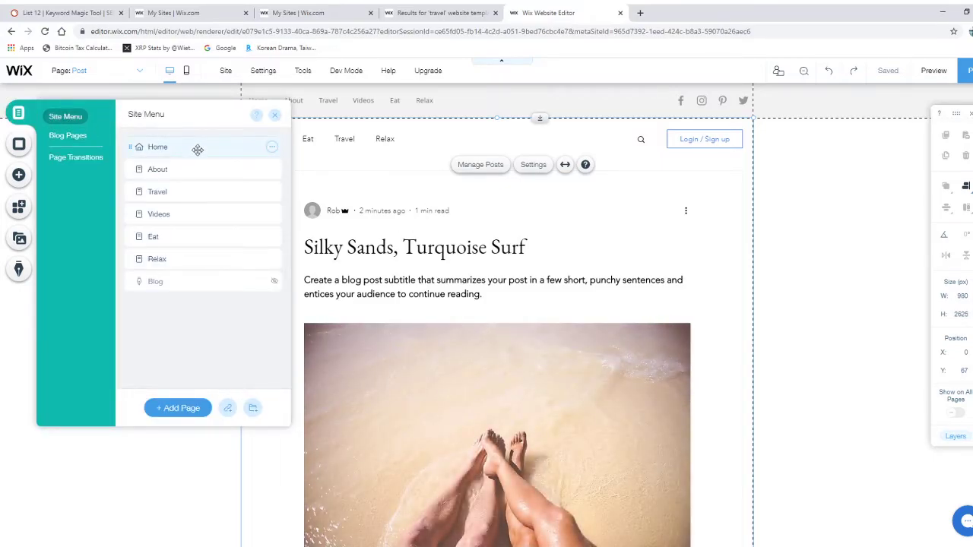
{"action": "left_click", "coordinate": [198, 150]}
{"action": "left_click", "coordinate": [19, 144]}
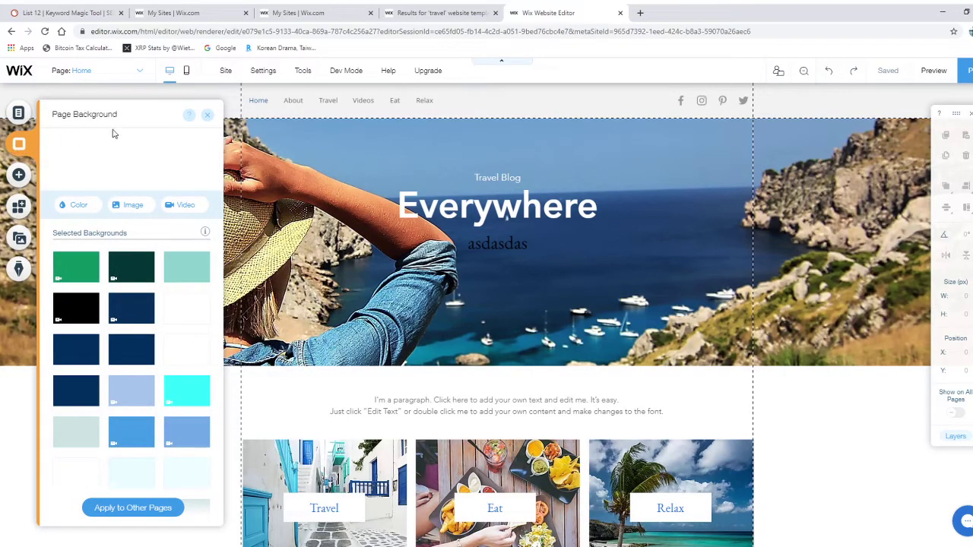
Try a misty mountain video and the Abstract Horizon image as the Home page background.
{"action": "scroll", "coordinate": [76, 379], "scroll_direction": "down", "scroll_amount": 2}
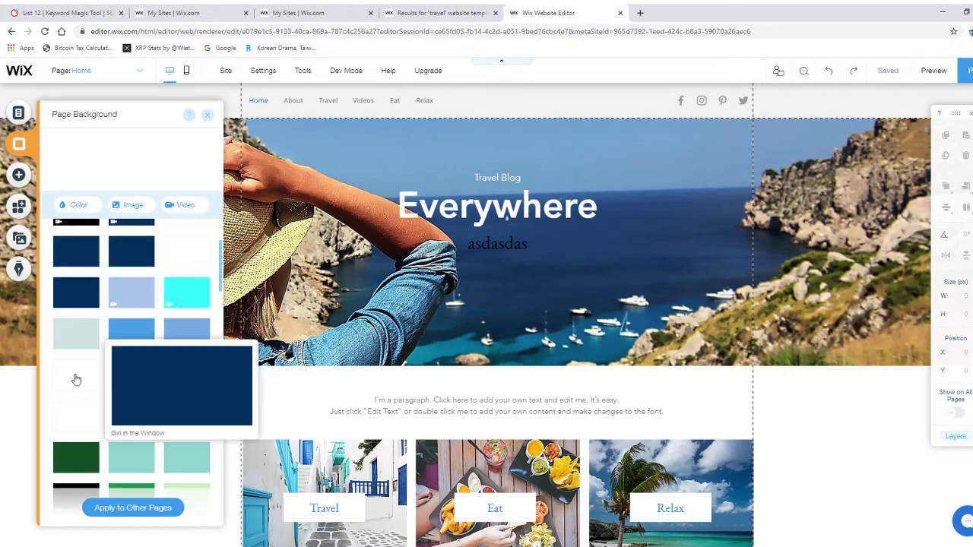
{"action": "left_click", "coordinate": [141, 384]}
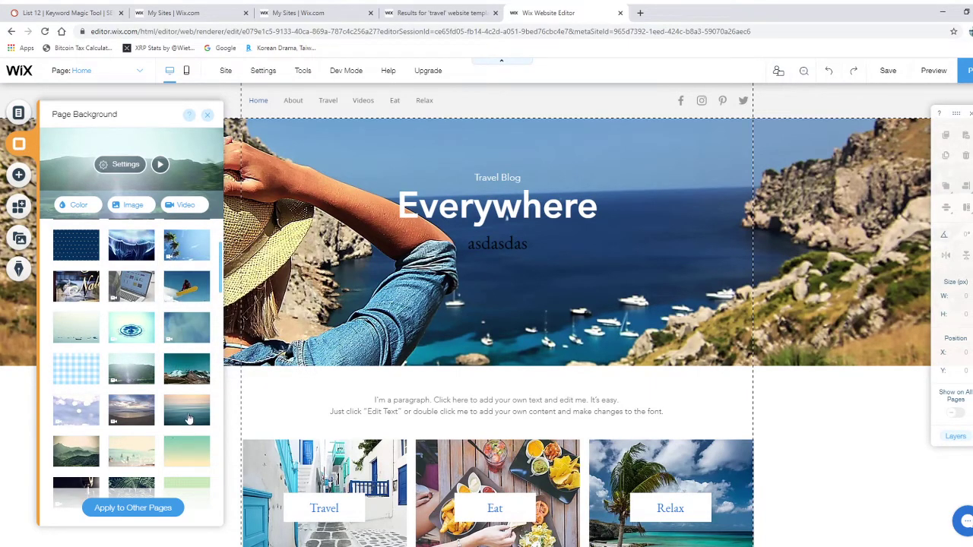
{"action": "left_click", "coordinate": [188, 417]}
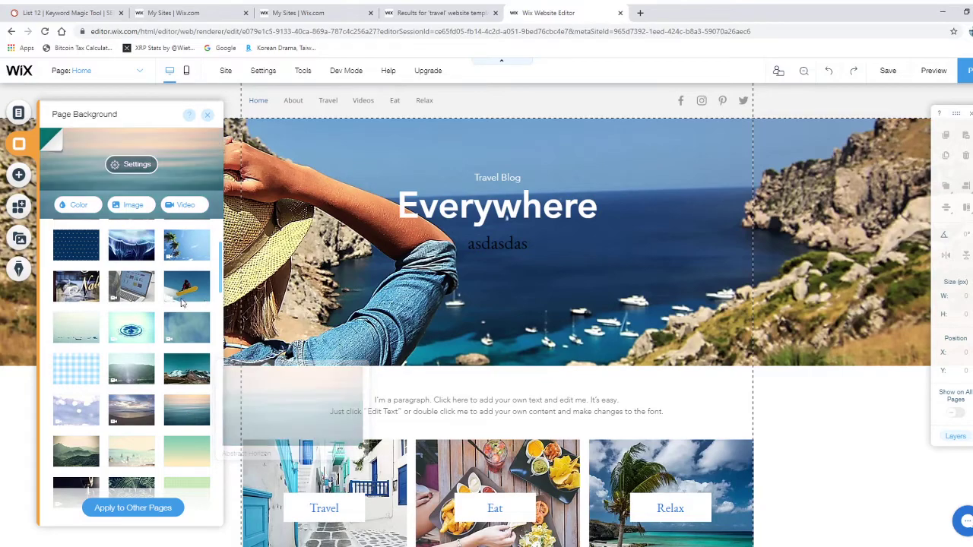
{"action": "scroll", "coordinate": [884, 367], "scroll_direction": "down", "scroll_amount": 3}
{"action": "scroll", "coordinate": [884, 366], "scroll_direction": "down", "scroll_amount": 4}
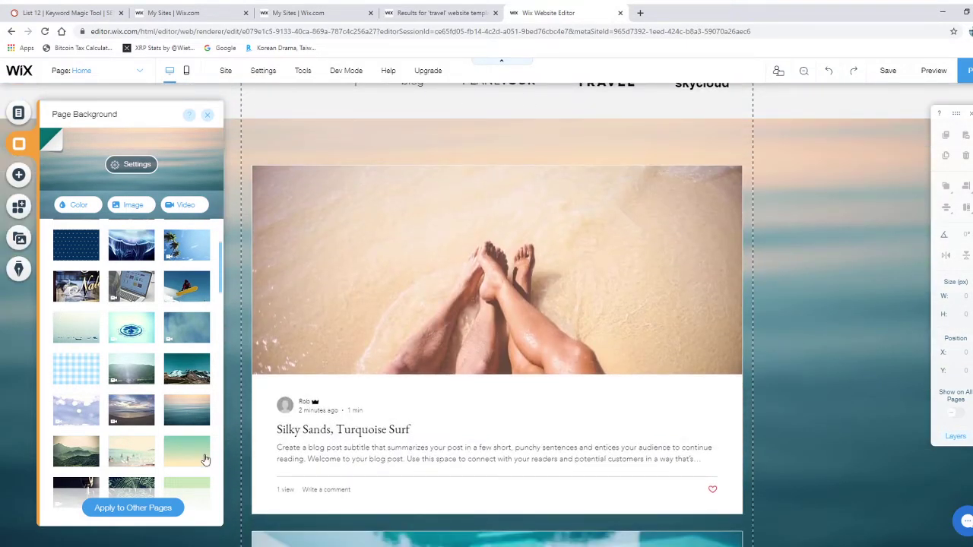
Try the green-to-yellow gradient as the Home page background and check it along the page.
{"action": "mouse_move", "coordinate": [206, 459]}
{"action": "scroll", "coordinate": [202, 456], "scroll_direction": "down", "scroll_amount": 3}
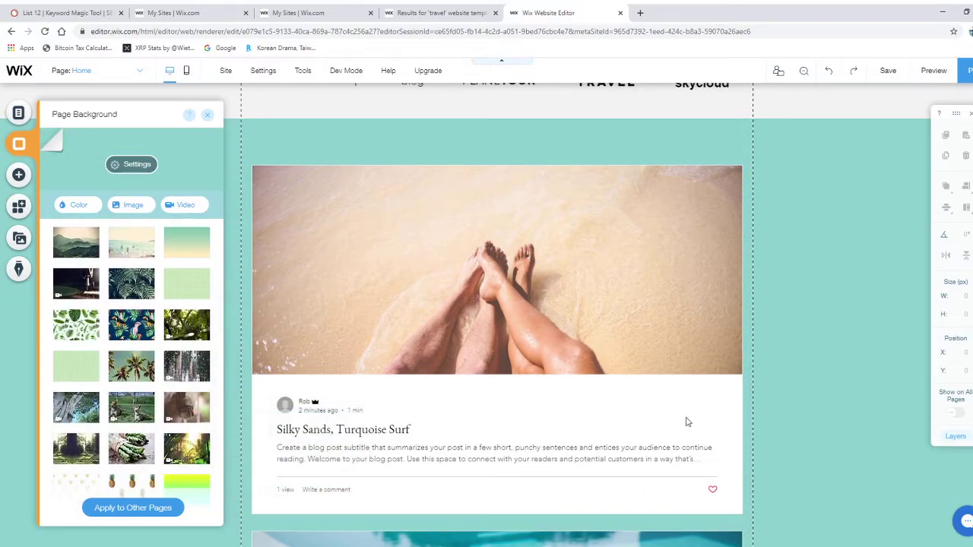
{"action": "scroll", "coordinate": [760, 423], "scroll_direction": "down", "scroll_amount": 8}
{"action": "scroll", "coordinate": [789, 424], "scroll_direction": "up", "scroll_amount": 6}
{"action": "scroll", "coordinate": [122, 349], "scroll_direction": "down", "scroll_amount": 4}
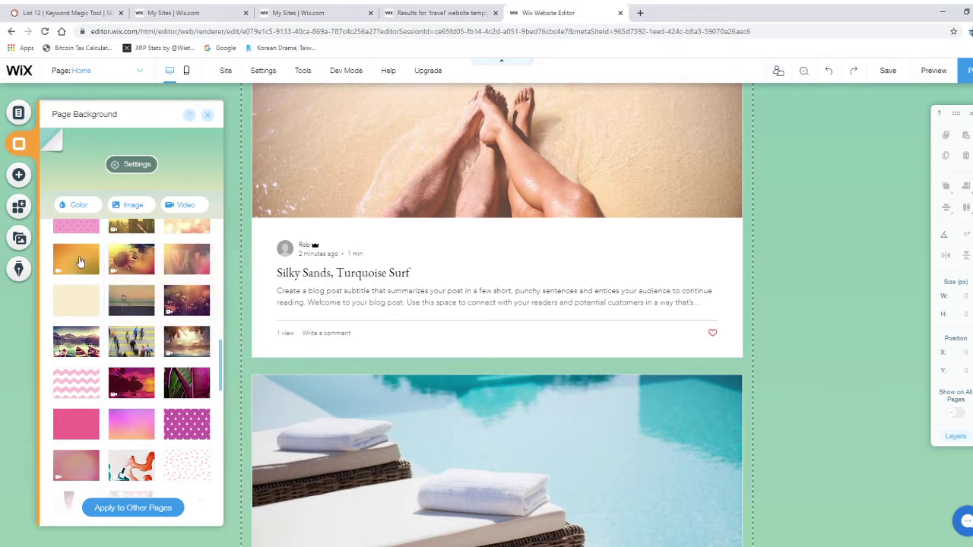
Apply the dark teal video background with glowing blue particles to the Home page.
{"action": "scroll", "coordinate": [84, 304], "scroll_direction": "down", "scroll_amount": 5}
{"action": "mouse_move", "coordinate": [125, 303]}
{"action": "scroll", "coordinate": [125, 303], "scroll_direction": "up", "scroll_amount": 12}
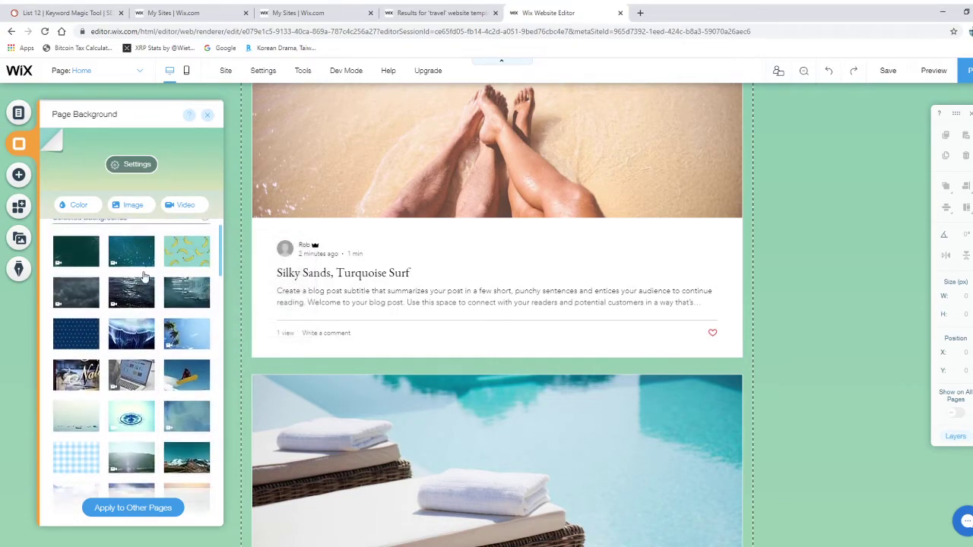
{"action": "left_click", "coordinate": [152, 275]}
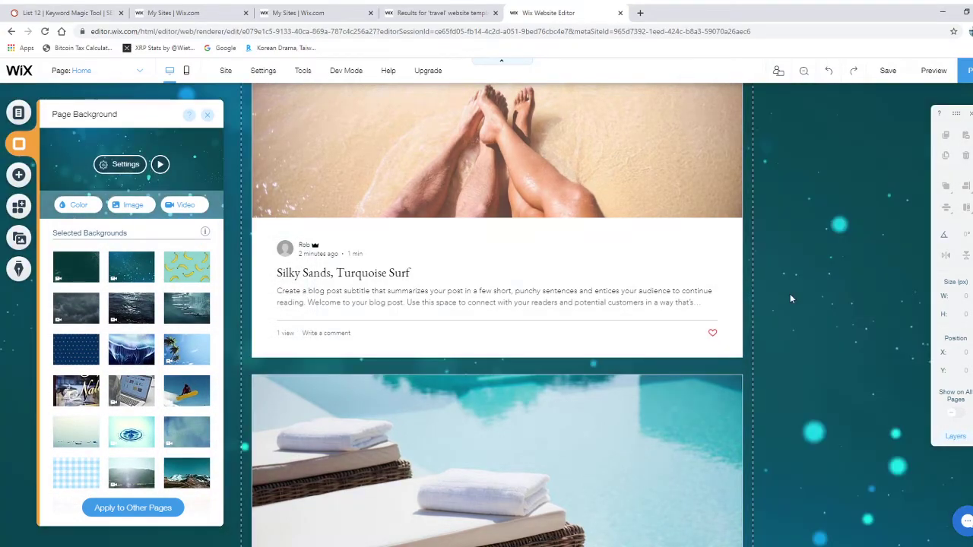
Try the Divers Underwater video and apply the Swaying Palms video as the Home page background.
{"action": "scroll", "coordinate": [792, 296], "scroll_direction": "down", "scroll_amount": 1}
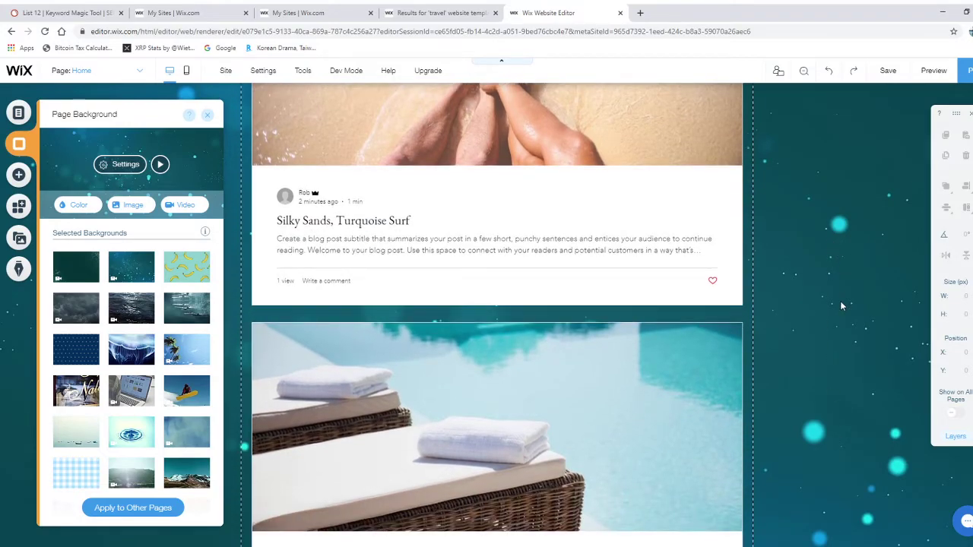
{"action": "scroll", "coordinate": [840, 301], "scroll_direction": "down", "scroll_amount": 2}
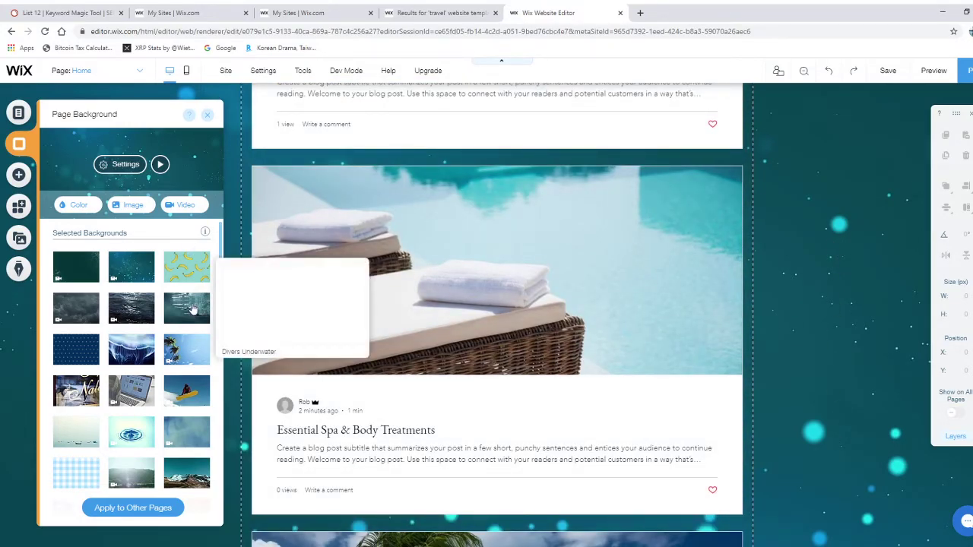
{"action": "left_click", "coordinate": [193, 308]}
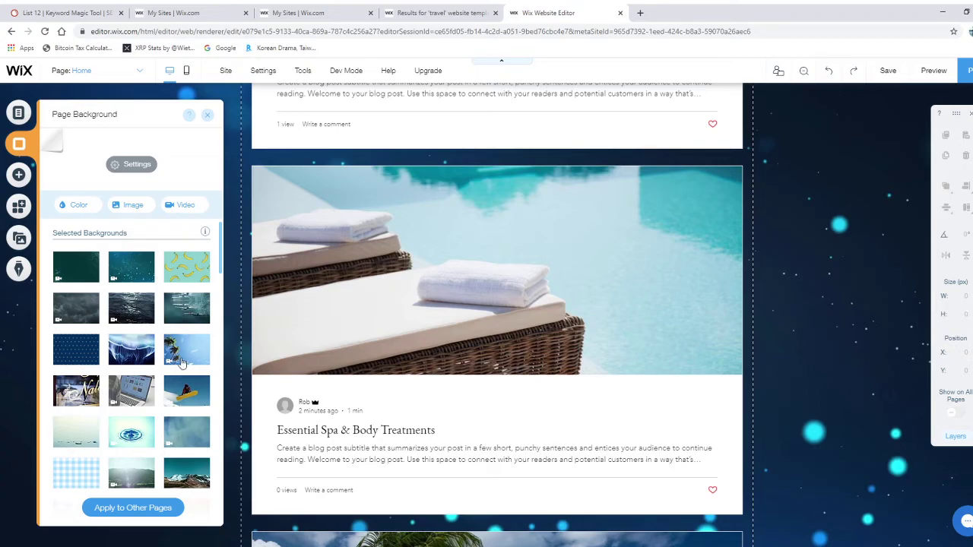
{"action": "mouse_move", "coordinate": [181, 362]}
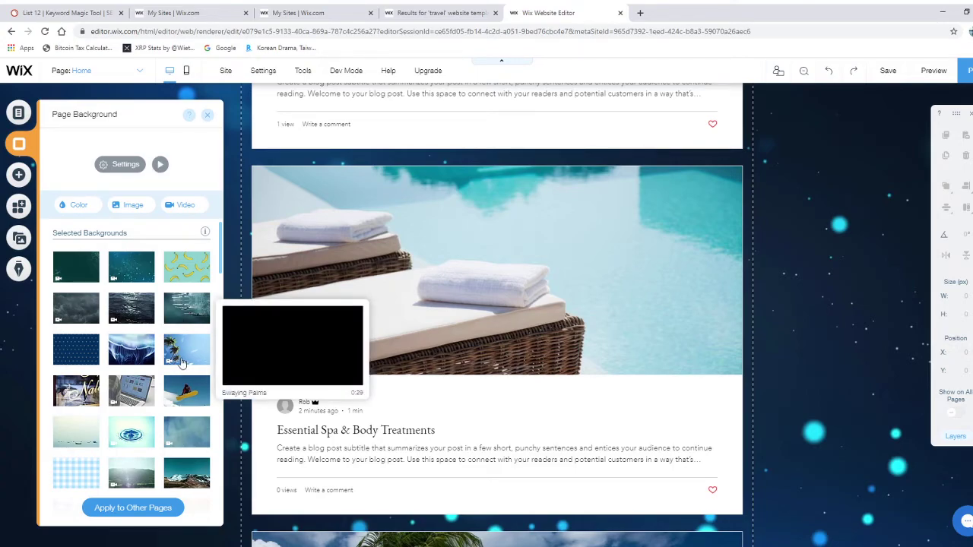
{"action": "left_click", "coordinate": [182, 362]}
{"action": "scroll", "coordinate": [824, 326], "scroll_direction": "down", "scroll_amount": 2}
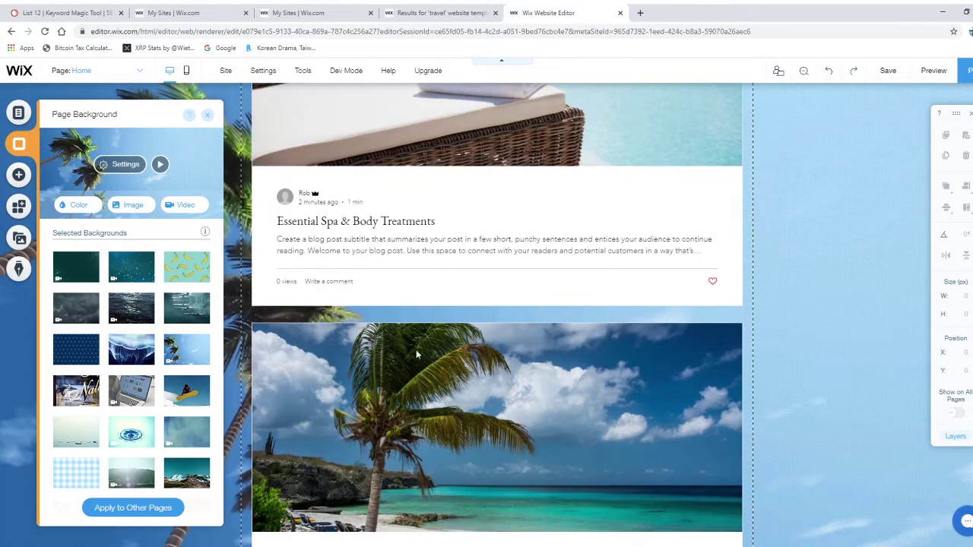
{"action": "scroll", "coordinate": [416, 354], "scroll_direction": "down", "scroll_amount": 1}
{"action": "scroll", "coordinate": [136, 367], "scroll_direction": "down", "scroll_amount": 5}
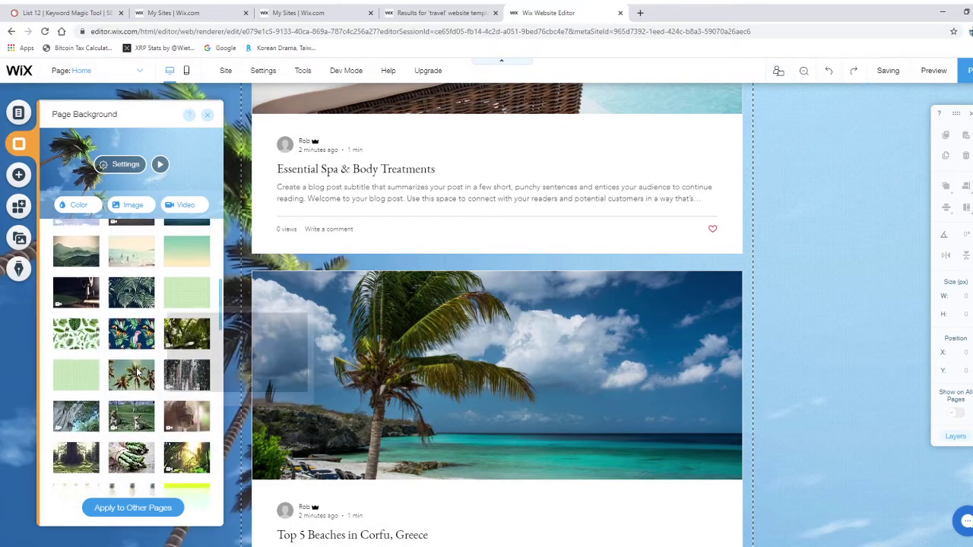
Look through the elements that can be added to the site, including images, strips, blog feeds, an online store and bookings.
{"action": "left_click", "coordinate": [19, 175]}
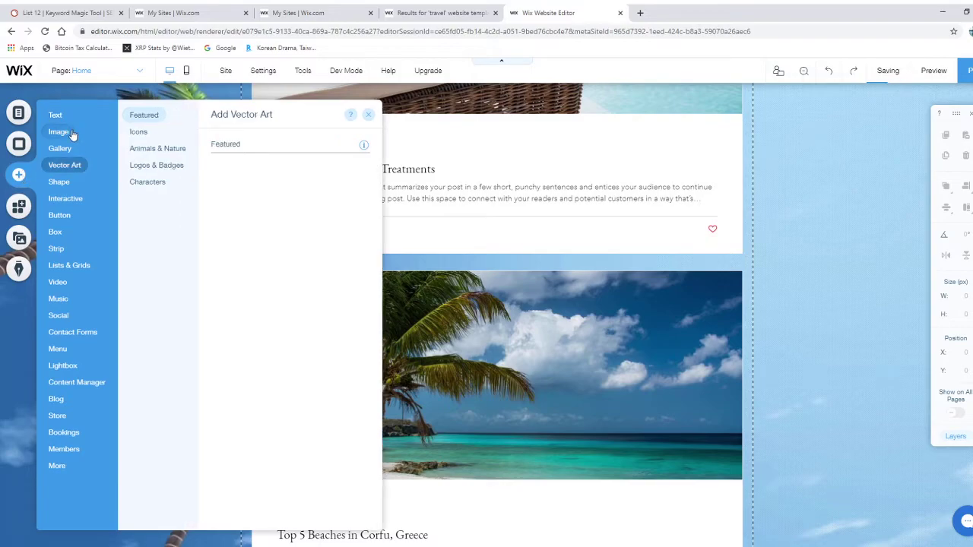
{"action": "mouse_move", "coordinate": [68, 133]}
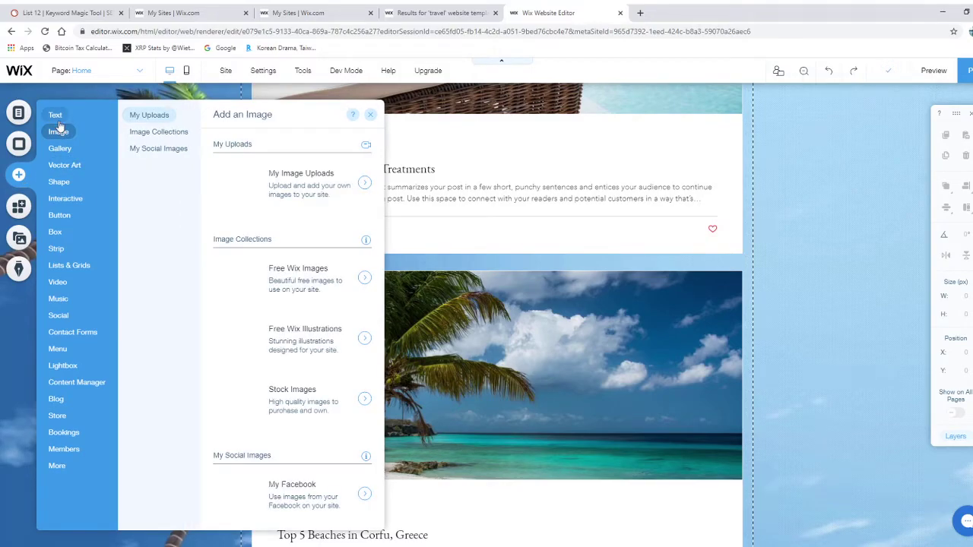
{"action": "mouse_move", "coordinate": [56, 242]}
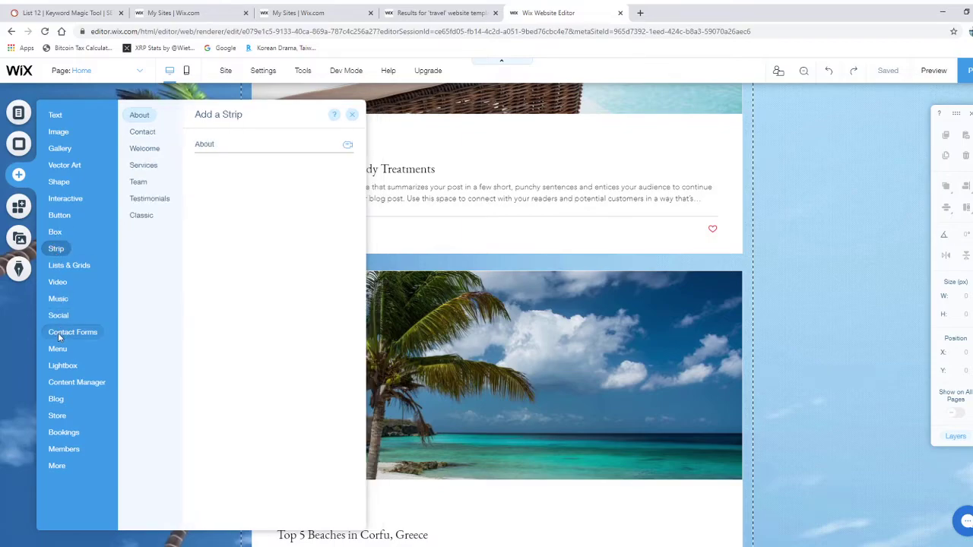
{"action": "mouse_move", "coordinate": [70, 405]}
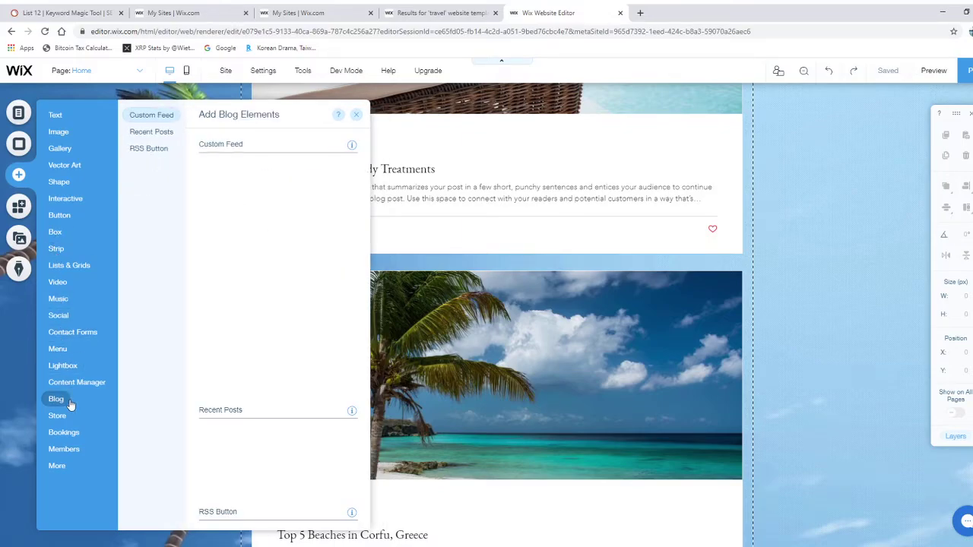
{"action": "scroll", "coordinate": [300, 327], "scroll_direction": "down", "scroll_amount": 1}
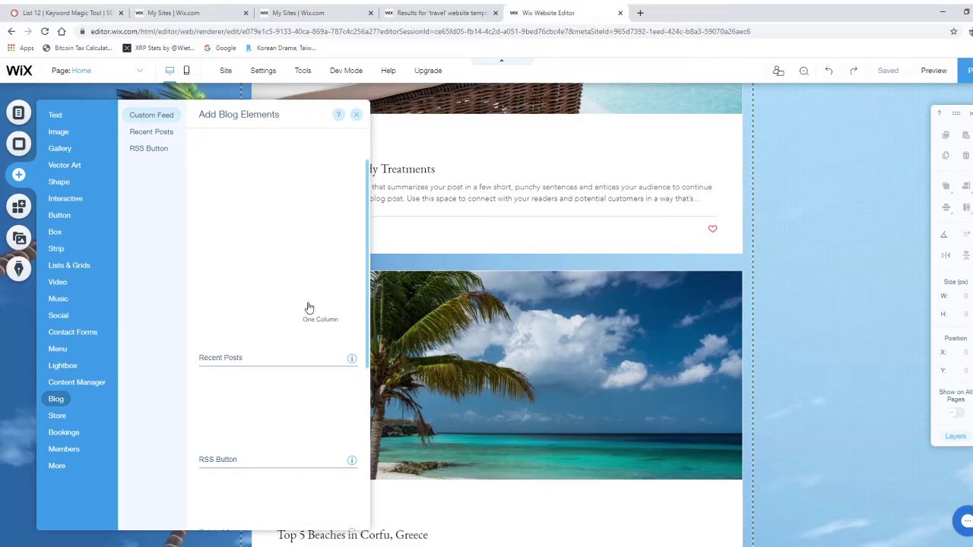
{"action": "scroll", "coordinate": [297, 334], "scroll_direction": "down", "scroll_amount": 2}
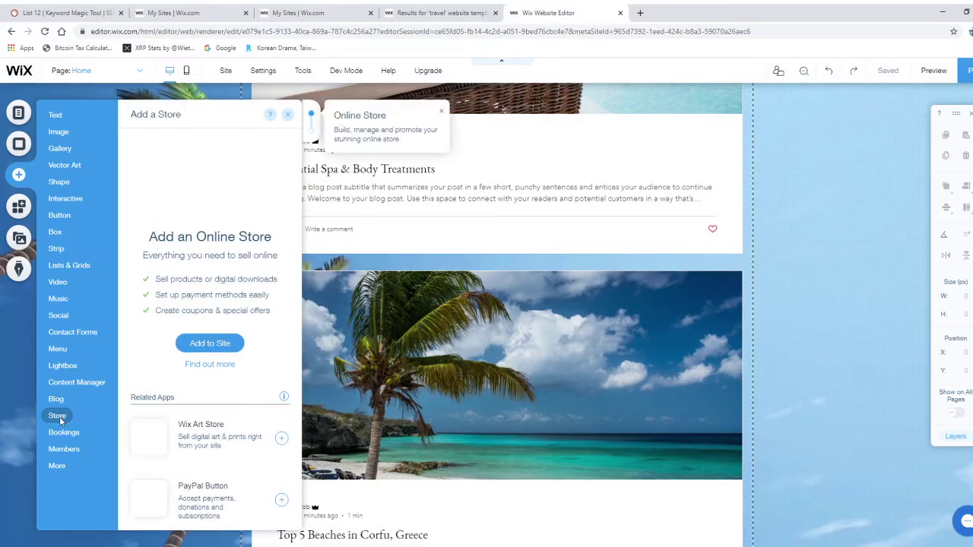
{"action": "mouse_move", "coordinate": [62, 433]}
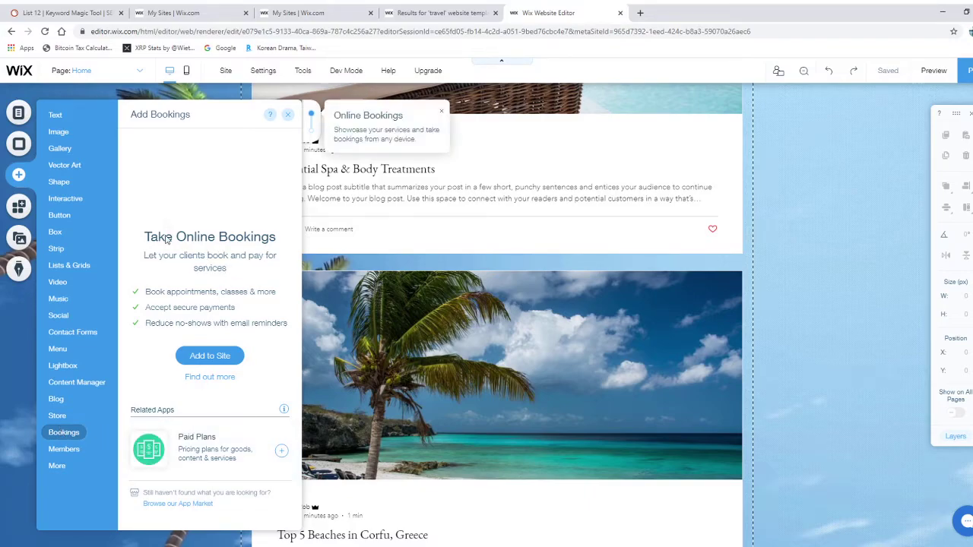
Review the video, strip, button, interactive, shape and vector art elements available for the site.
{"action": "left_click", "coordinate": [56, 286]}
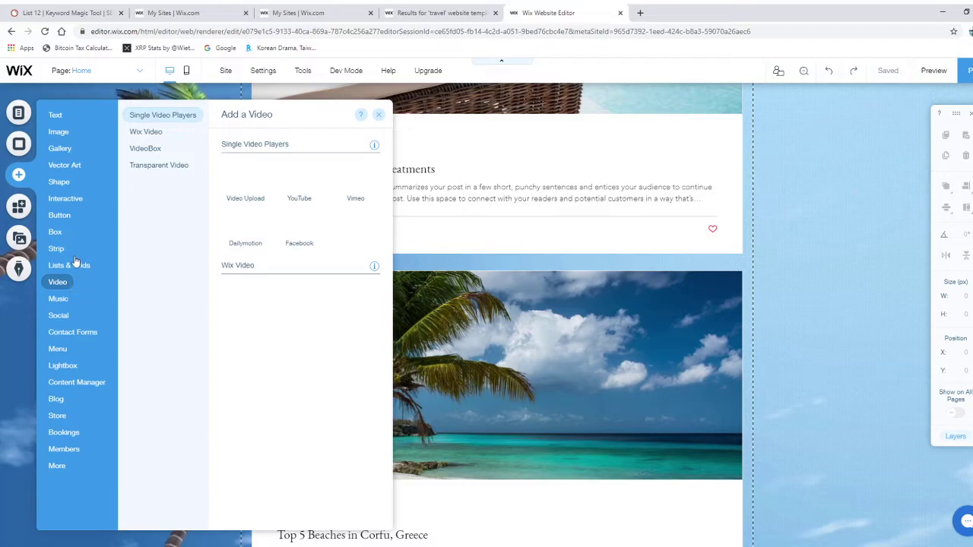
{"action": "left_click", "coordinate": [65, 247]}
{"action": "left_click", "coordinate": [77, 215]}
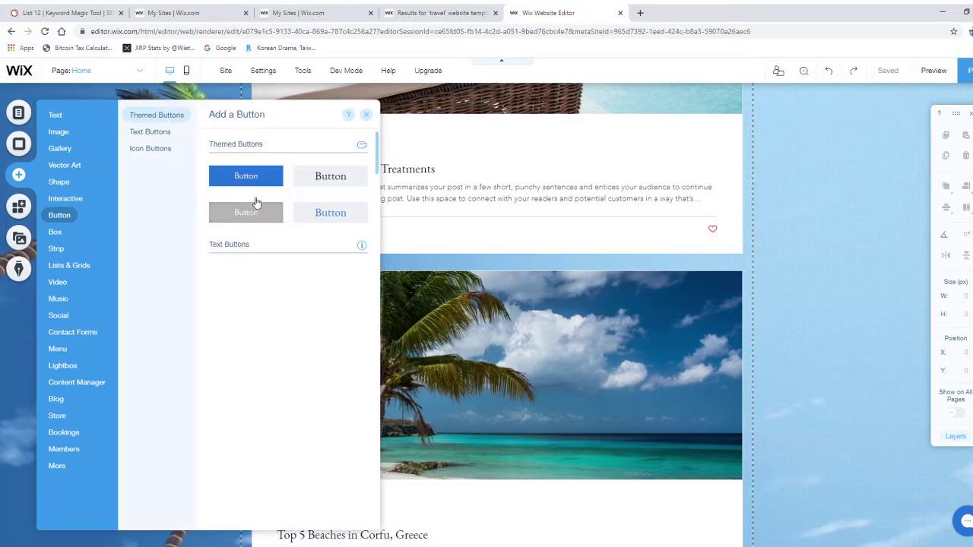
{"action": "left_click", "coordinate": [66, 198]}
{"action": "left_click", "coordinate": [68, 181]}
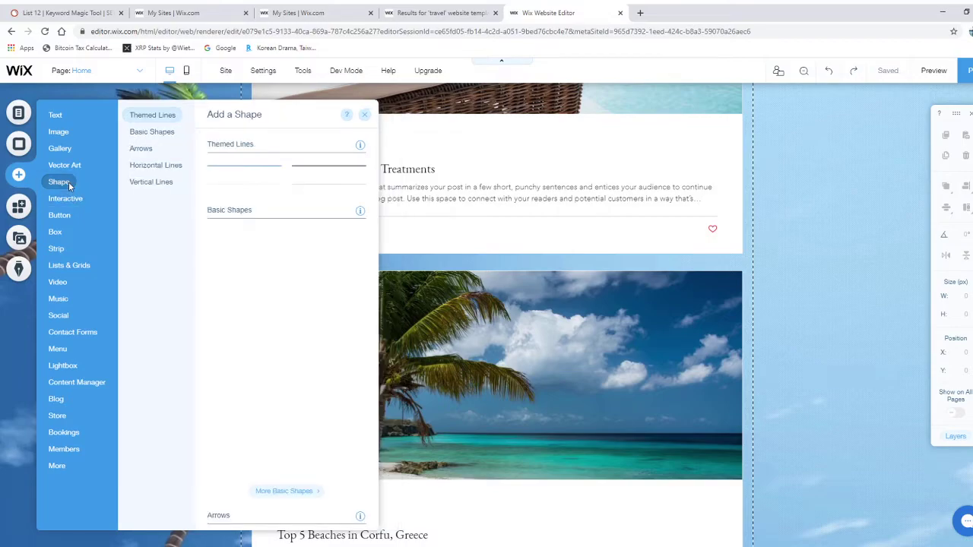
{"action": "left_click", "coordinate": [65, 165]}
Browse the Wix App Market and examine the apps offered in its Blog category.
{"action": "left_click", "coordinate": [19, 213]}
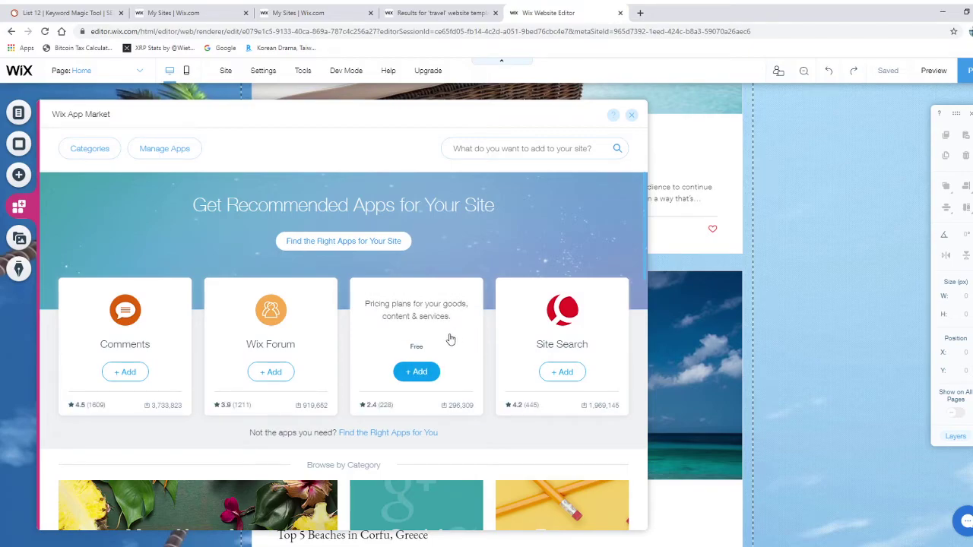
{"action": "scroll", "coordinate": [502, 354], "scroll_direction": "down", "scroll_amount": 3}
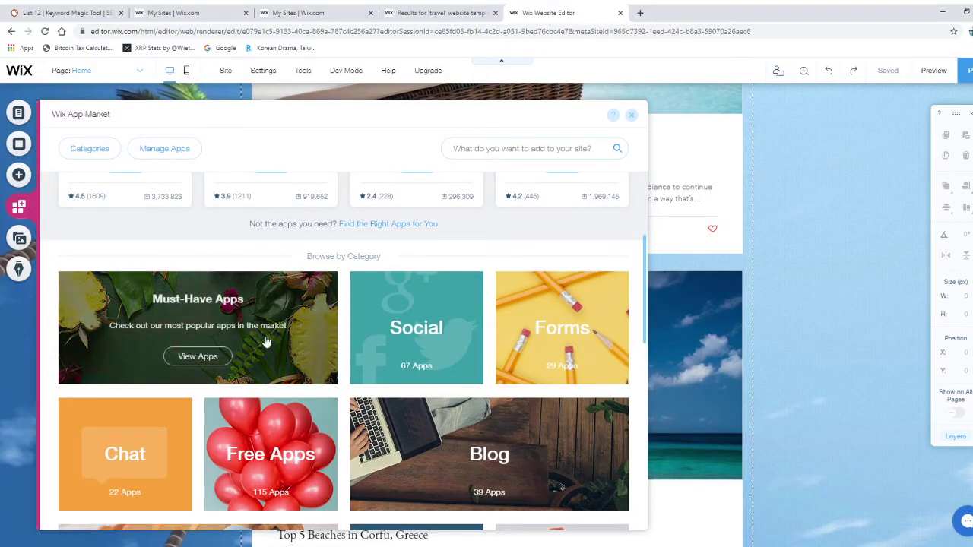
{"action": "scroll", "coordinate": [342, 342], "scroll_direction": "down", "scroll_amount": 1}
{"action": "left_click", "coordinate": [553, 398]}
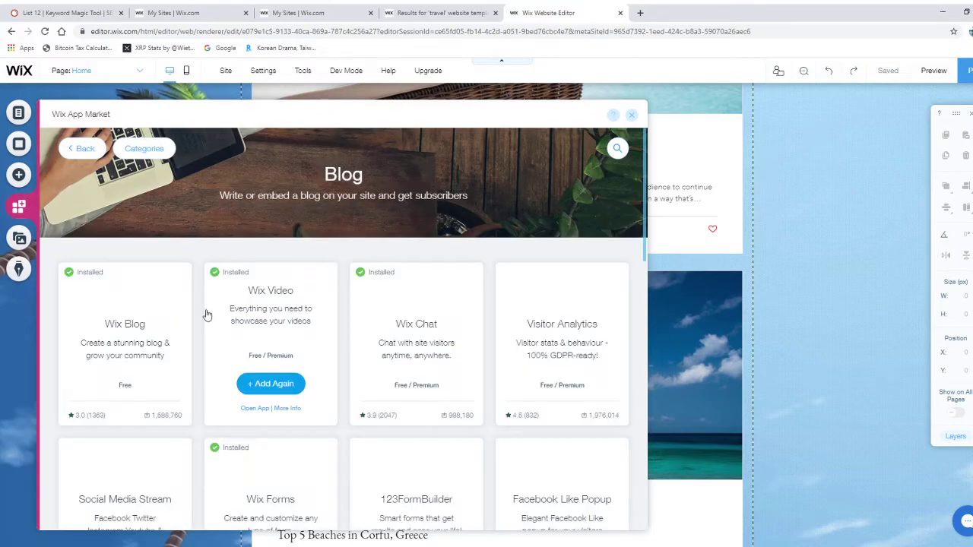
{"action": "scroll", "coordinate": [403, 311], "scroll_direction": "down", "scroll_amount": 1}
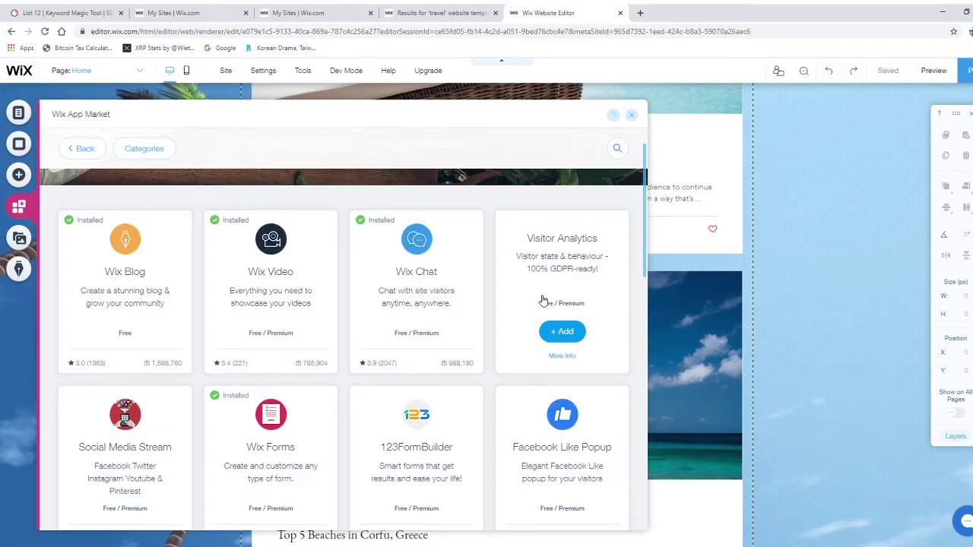
{"action": "scroll", "coordinate": [274, 304], "scroll_direction": "down", "scroll_amount": 1}
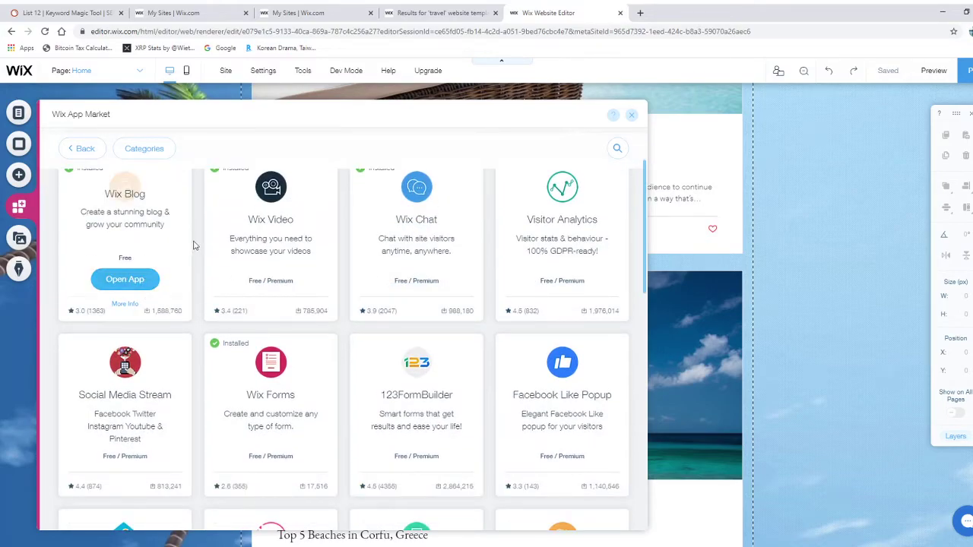
{"action": "scroll", "coordinate": [194, 247], "scroll_direction": "down", "scroll_amount": 5}
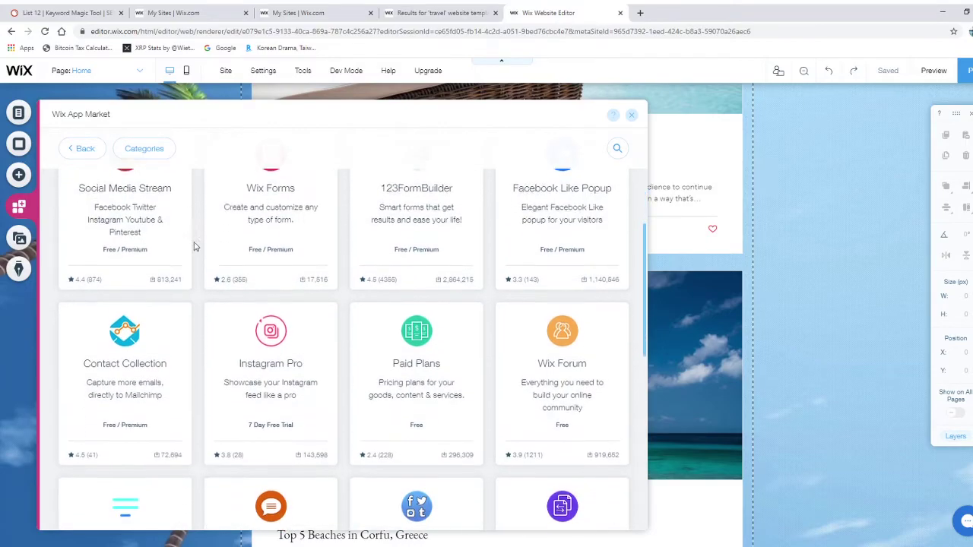
{"action": "scroll", "coordinate": [194, 249], "scroll_direction": "down", "scroll_amount": 3}
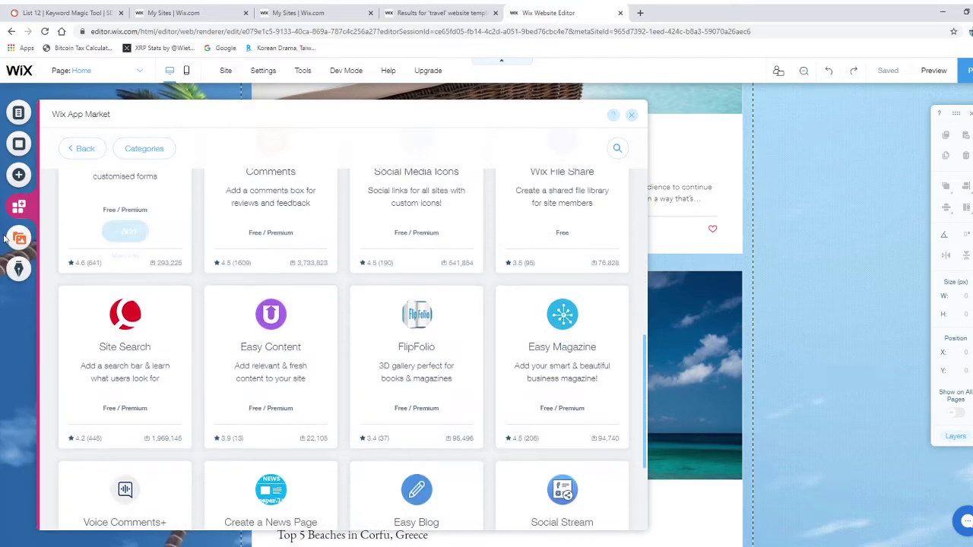
Check the media library and review the blog manager's pages, custom feeds, recent posts, RSS buttons and related apps.
{"action": "left_click", "coordinate": [20, 240]}
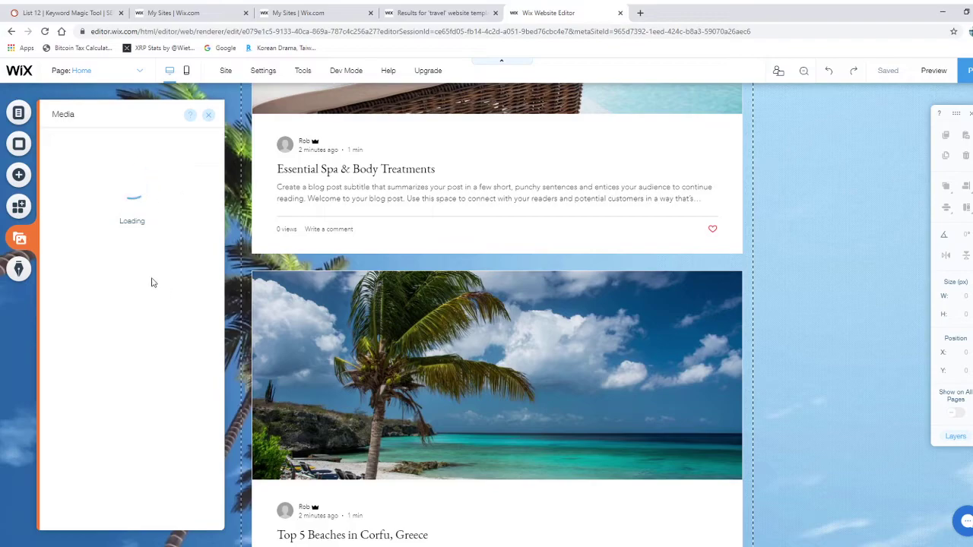
{"action": "left_click", "coordinate": [21, 270]}
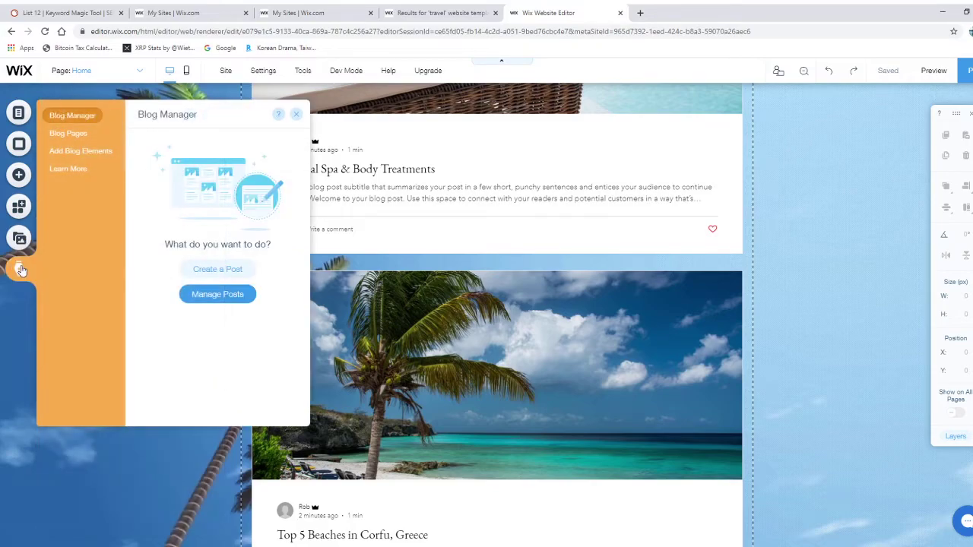
{"action": "left_click", "coordinate": [57, 135]}
{"action": "left_click", "coordinate": [69, 153]}
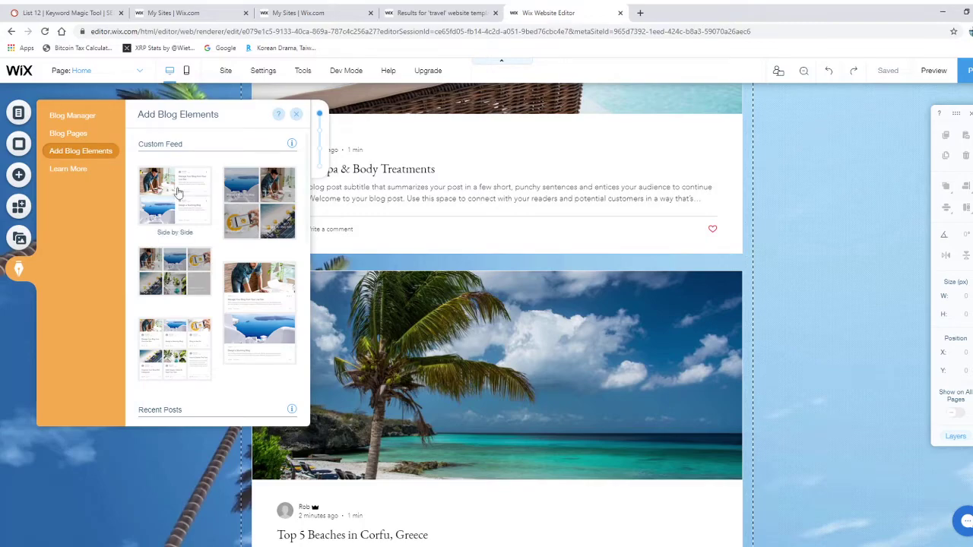
{"action": "scroll", "coordinate": [190, 228], "scroll_direction": "down", "scroll_amount": 3}
{"action": "scroll", "coordinate": [213, 308], "scroll_direction": "down", "scroll_amount": 2}
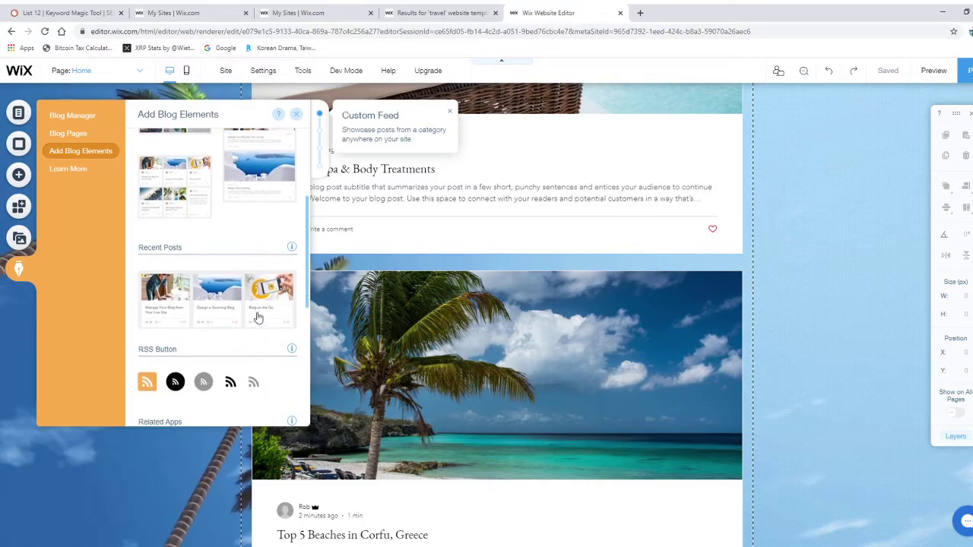
{"action": "scroll", "coordinate": [255, 314], "scroll_direction": "up", "scroll_amount": 3}
{"action": "scroll", "coordinate": [190, 228], "scroll_direction": "down", "scroll_amount": 6}
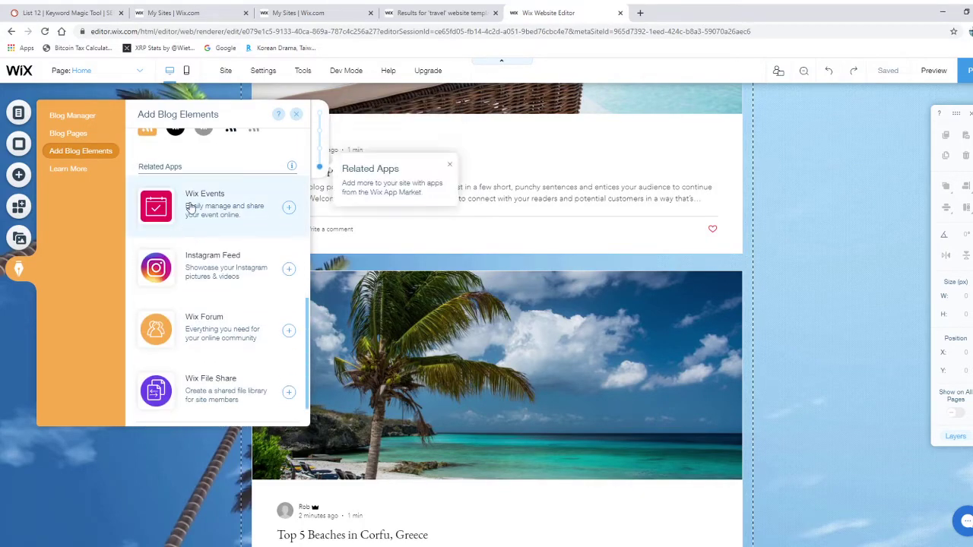
{"action": "scroll", "coordinate": [234, 327], "scroll_direction": "down", "scroll_amount": 1}
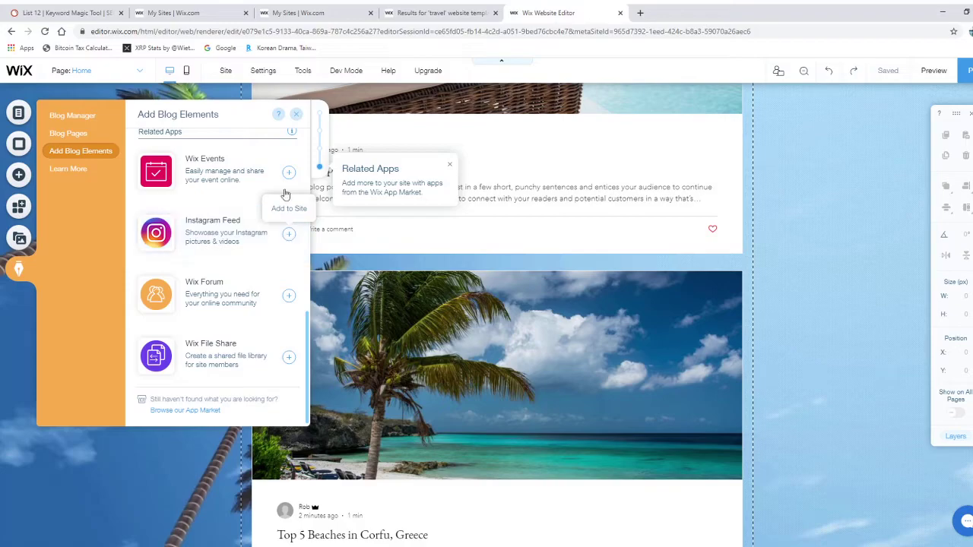
{"action": "left_click", "coordinate": [296, 114]}
Review the site's page list and the site-level options for saving, previewing and publishing.
{"action": "scroll", "coordinate": [228, 290], "scroll_direction": "up", "scroll_amount": 15}
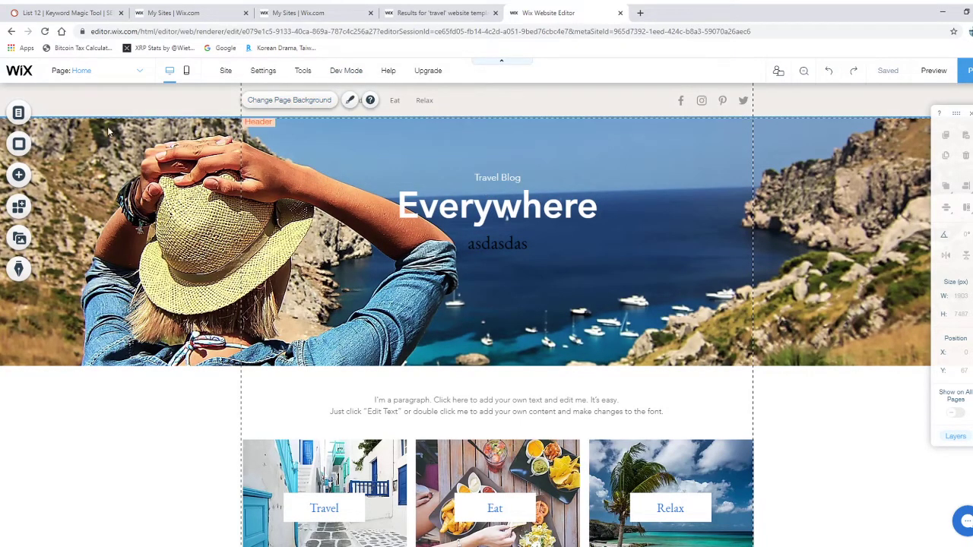
{"action": "left_click", "coordinate": [18, 113]}
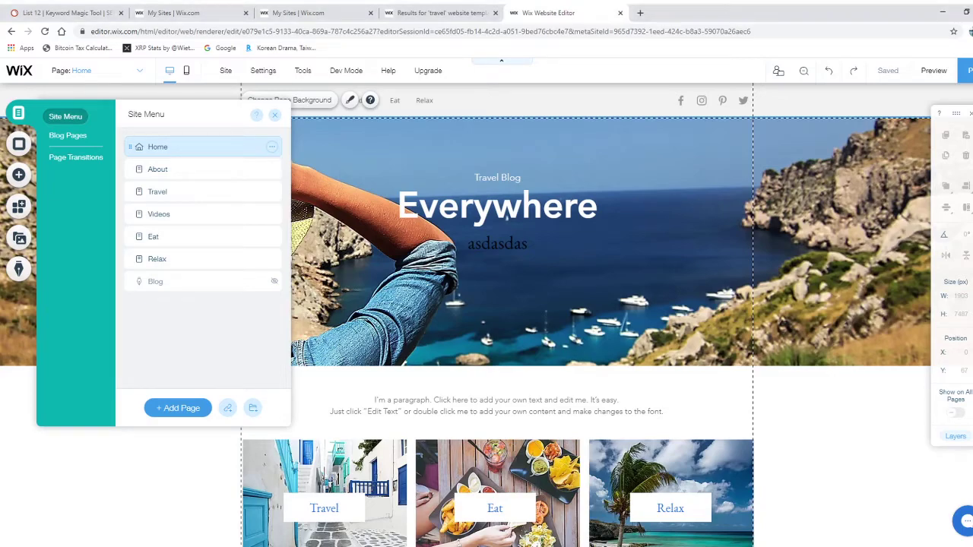
{"action": "left_click", "coordinate": [233, 126]}
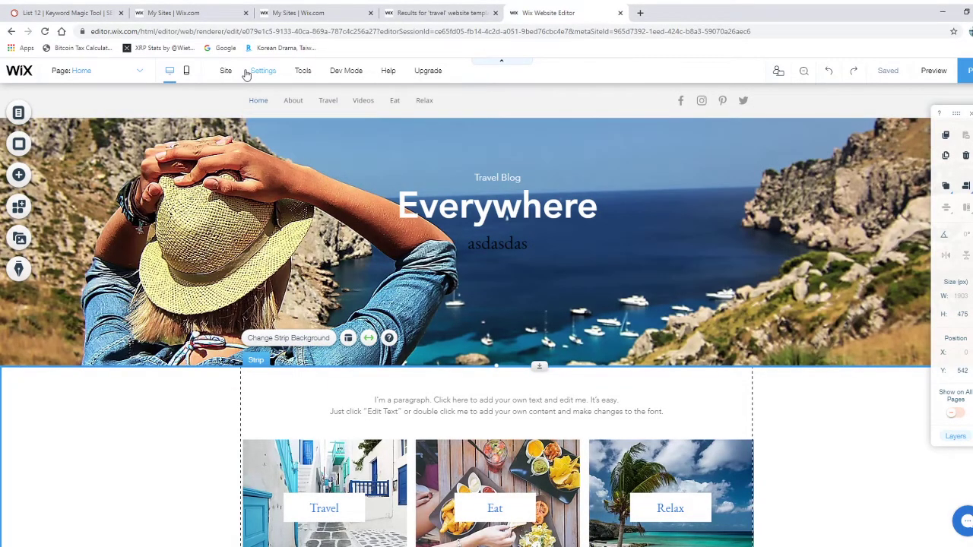
{"action": "left_click", "coordinate": [225, 71]}
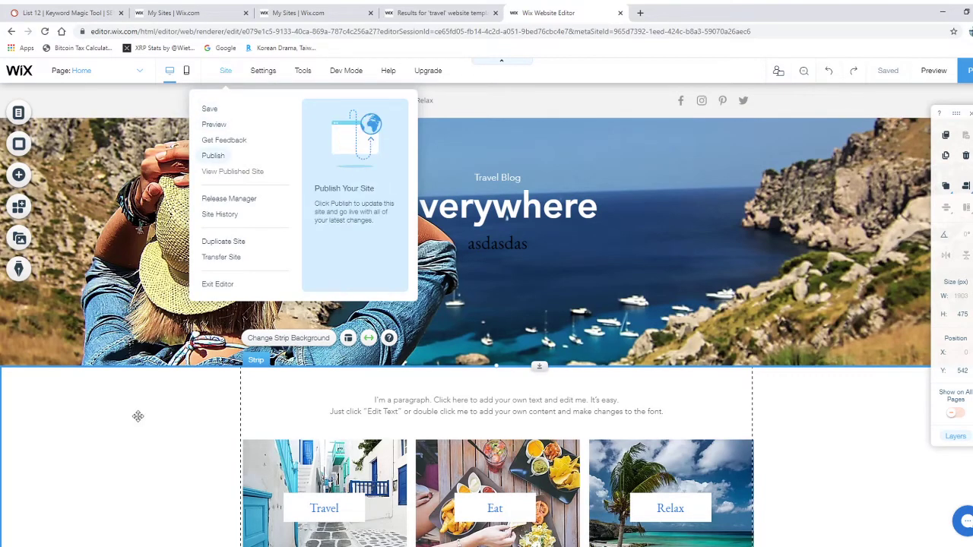
Review the Home page down to its footer and select the About Me paragraph and heading there.
{"action": "scroll", "coordinate": [140, 430], "scroll_direction": "down", "scroll_amount": 3}
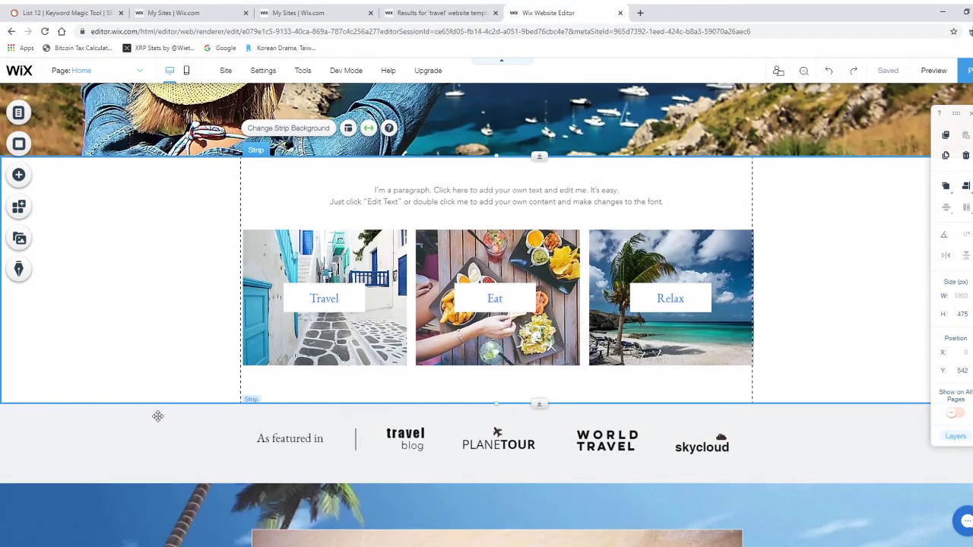
{"action": "scroll", "coordinate": [158, 415], "scroll_direction": "down", "scroll_amount": 10}
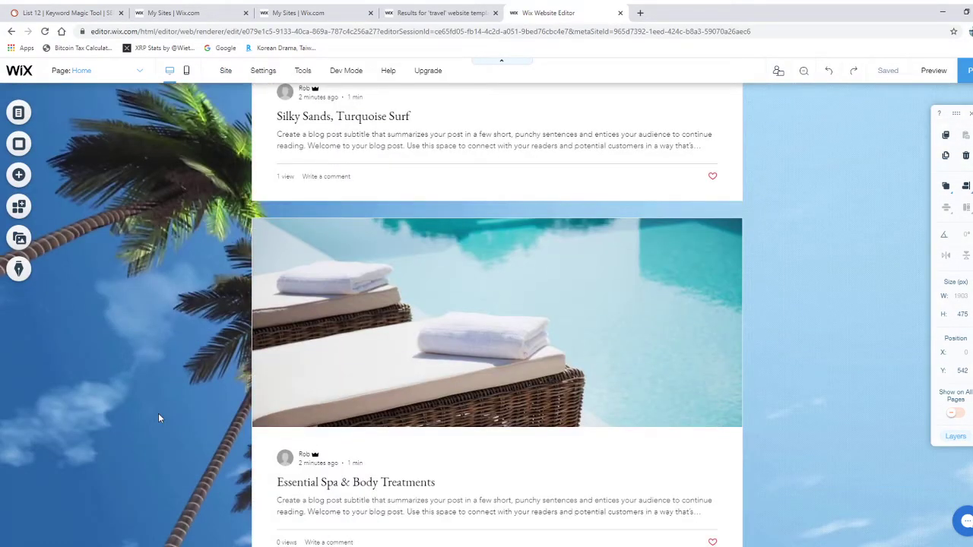
{"action": "scroll", "coordinate": [158, 418], "scroll_direction": "down", "scroll_amount": 8}
{"action": "scroll", "coordinate": [199, 435], "scroll_direction": "down", "scroll_amount": 10}
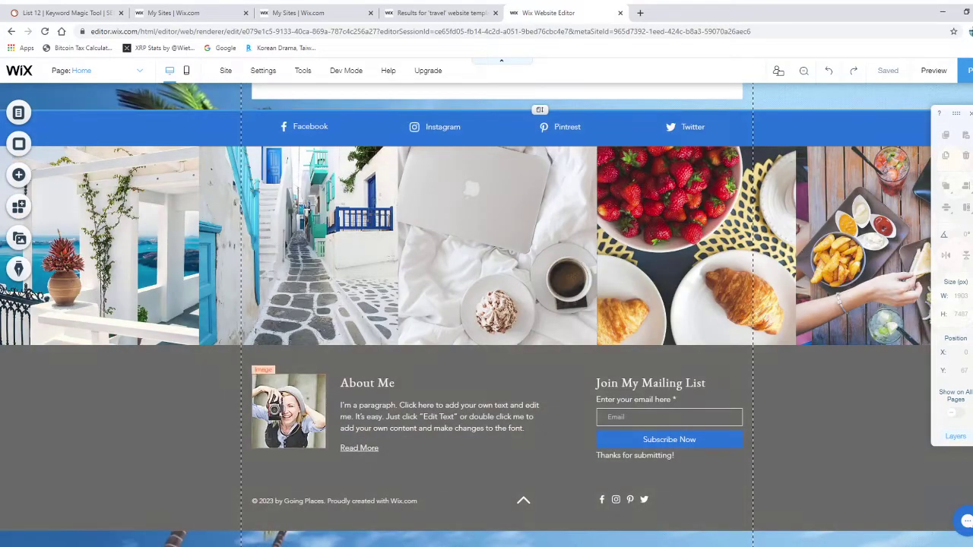
{"action": "left_click", "coordinate": [449, 416]}
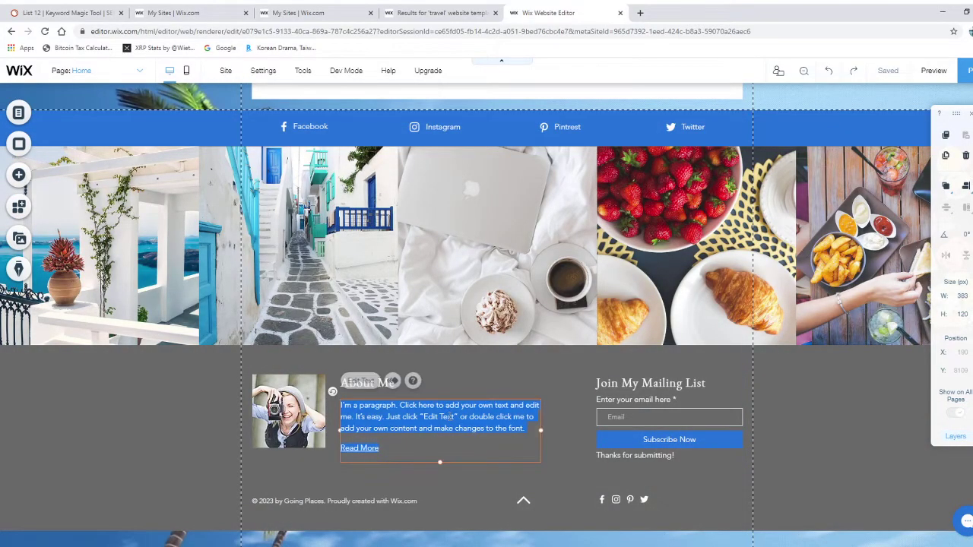
{"action": "left_click", "coordinate": [425, 383]}
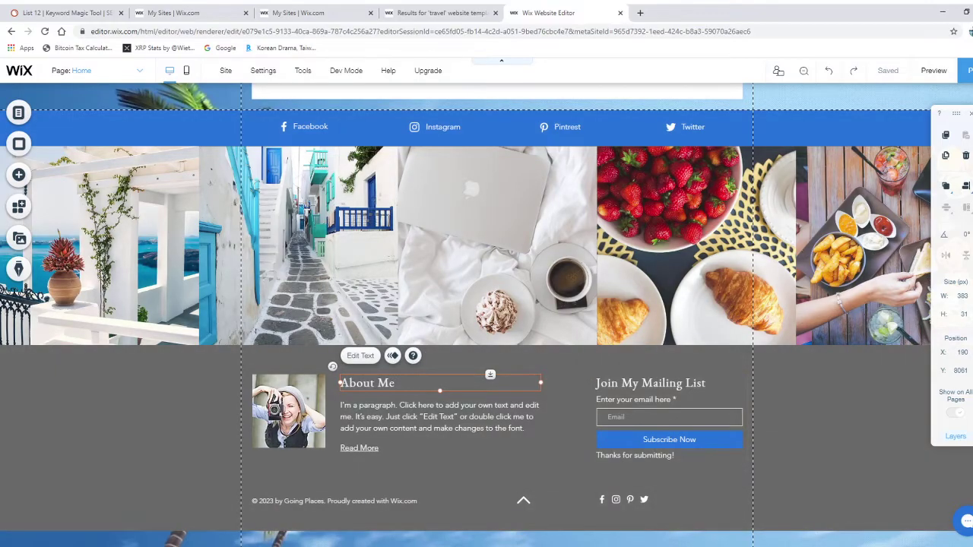
{"action": "scroll", "coordinate": [696, 388], "scroll_direction": "up", "scroll_amount": 20}
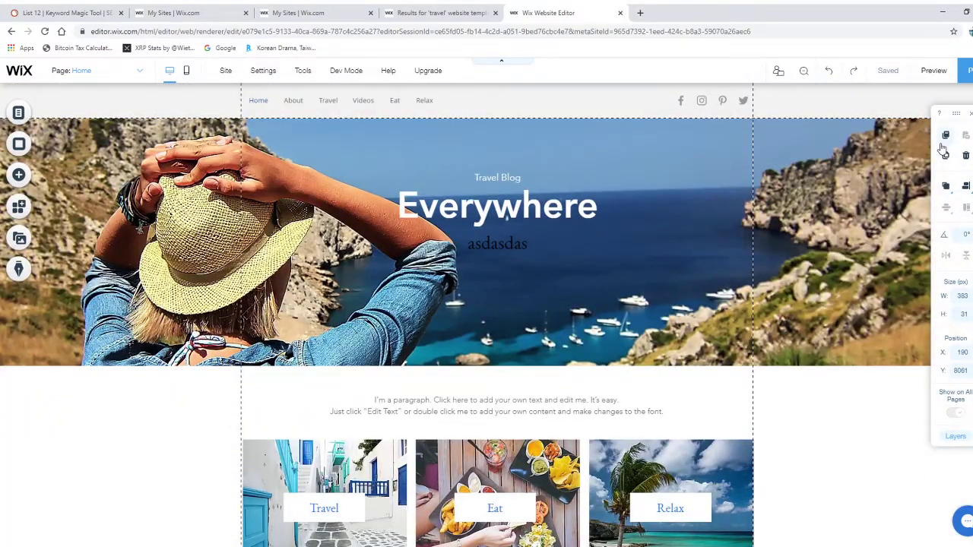